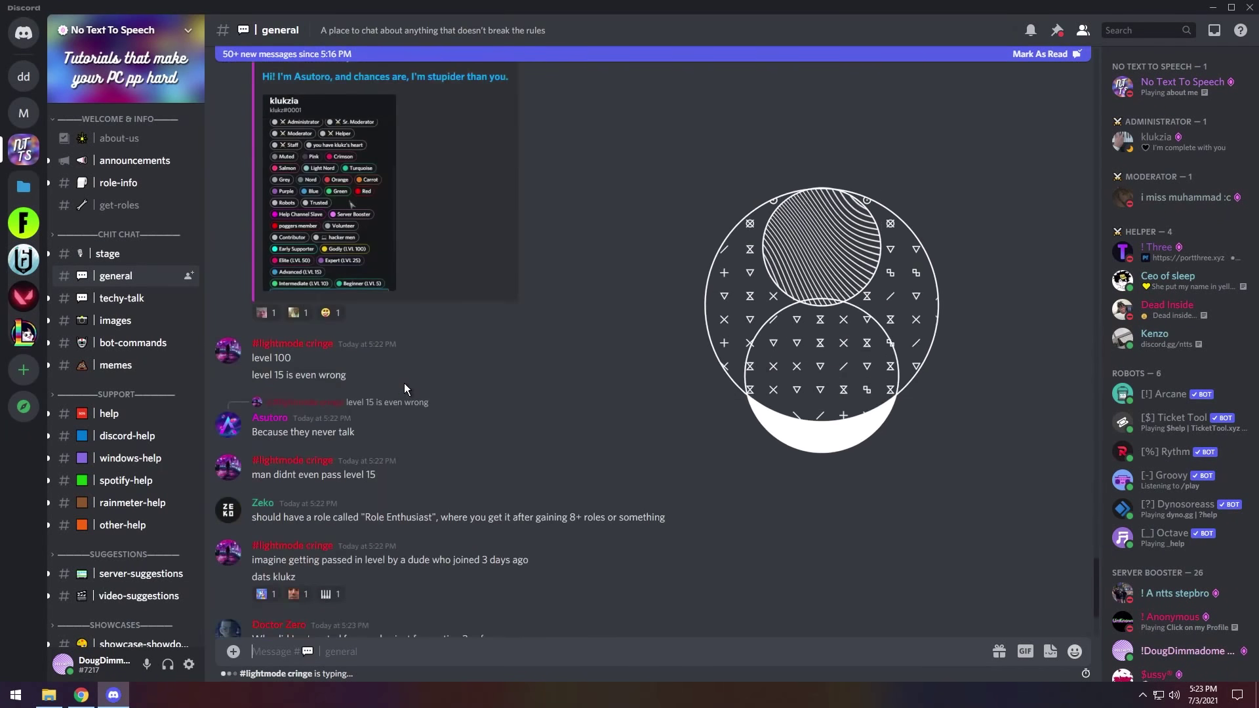
# Download the ShareX 13.5.0 installer from getsharex.com and run it with administrator approval
pyautogui.scroll(3, 405, 384)
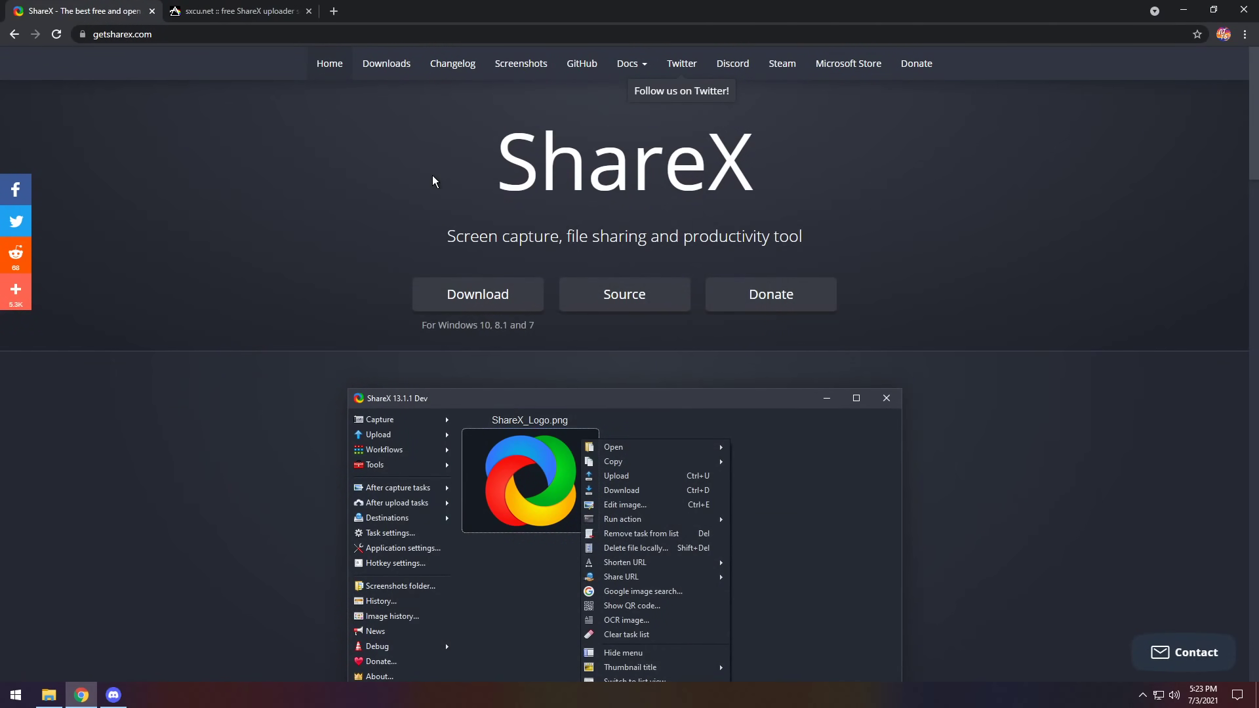
pyautogui.click(459, 299)
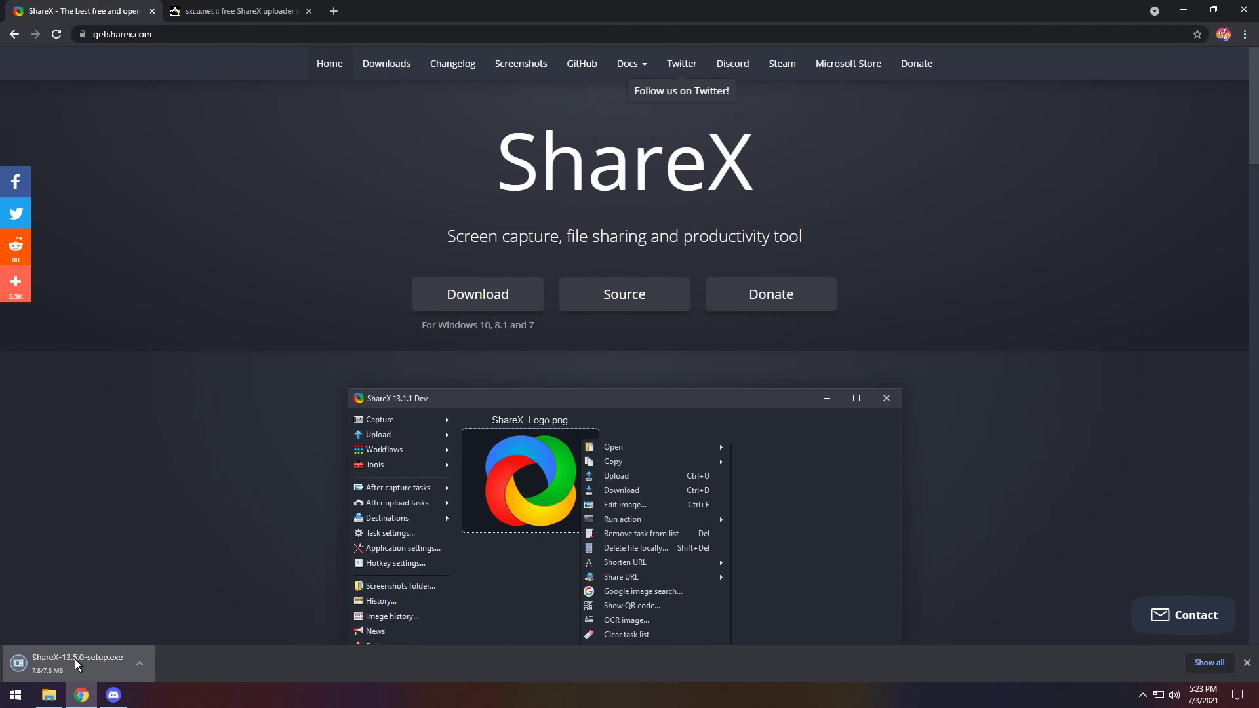
pyautogui.click(75, 660)
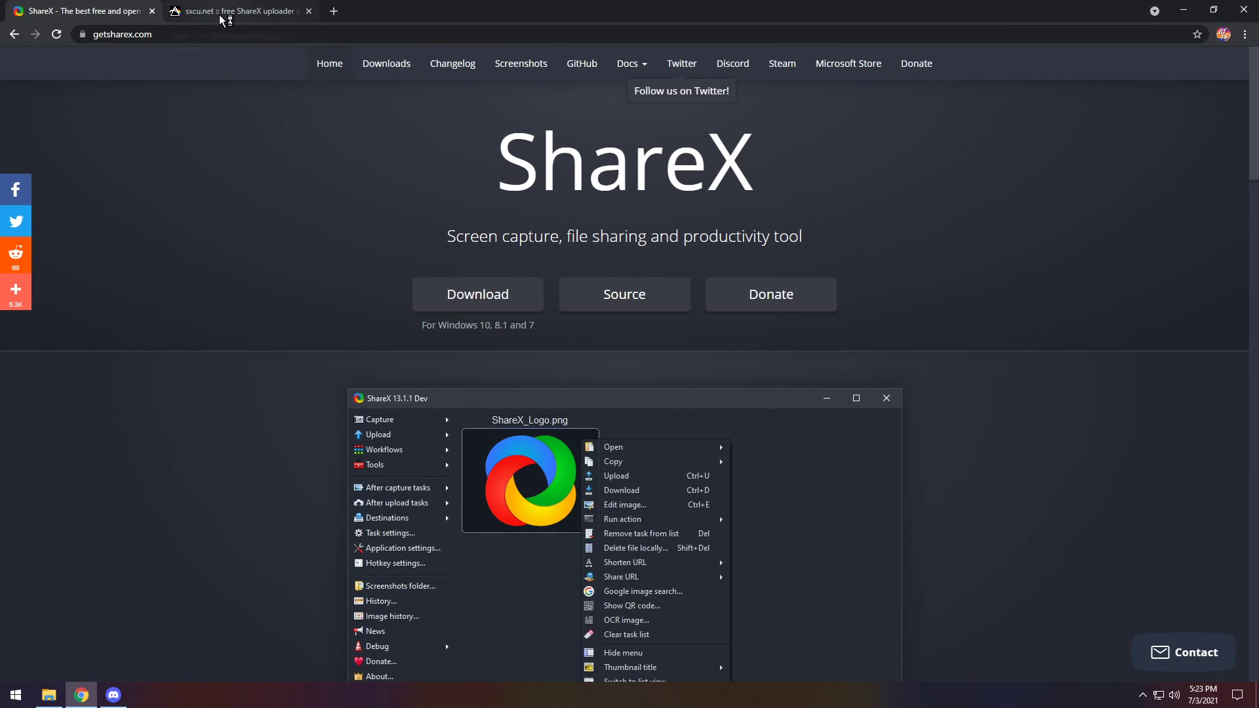
pyautogui.click(541, 440)
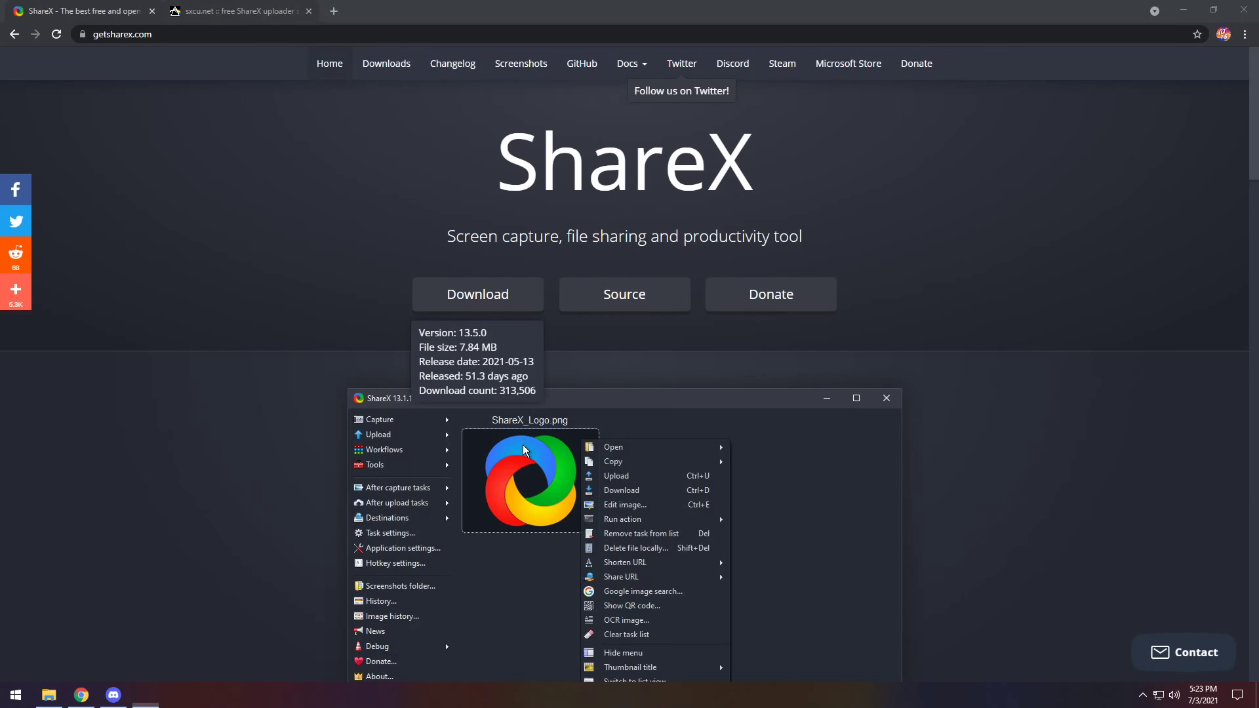
# Accept the licence, install ShareX with the default folder and tasks, and go to sxcu.net
pyautogui.click(498, 412)
pyautogui.click(714, 452)
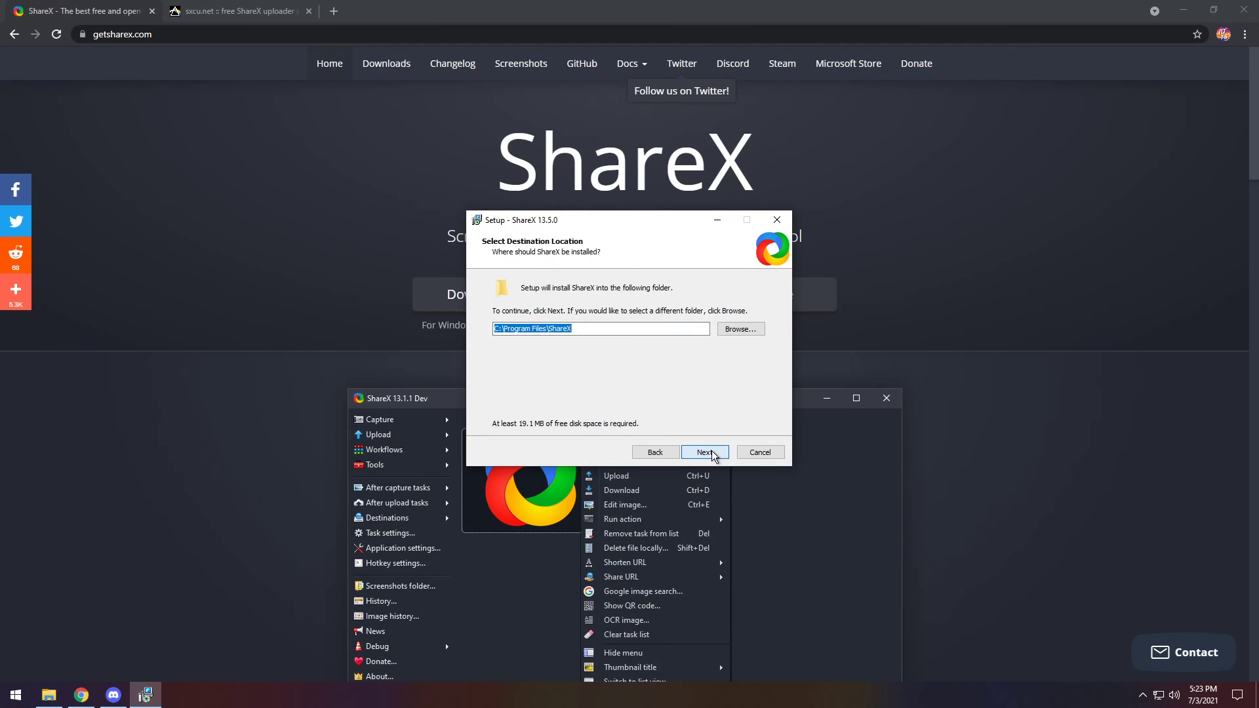
pyautogui.click(710, 451)
pyautogui.click(710, 451)
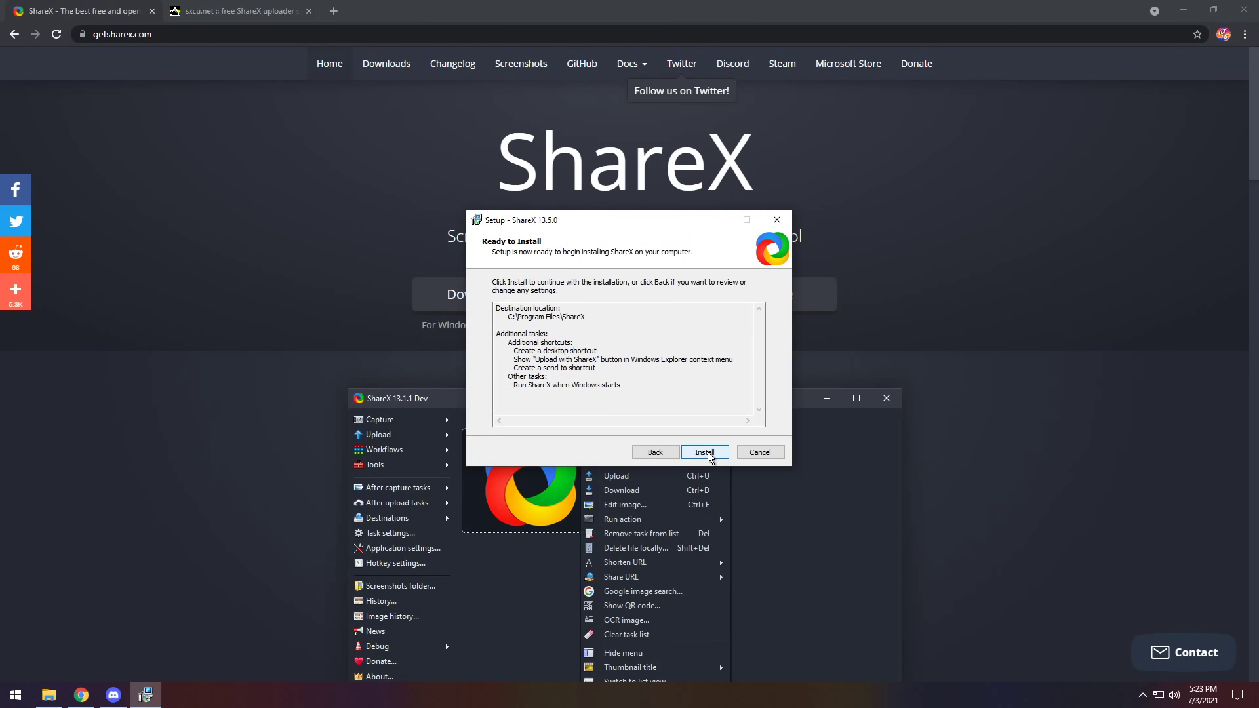
pyautogui.click(707, 451)
pyautogui.click(714, 454)
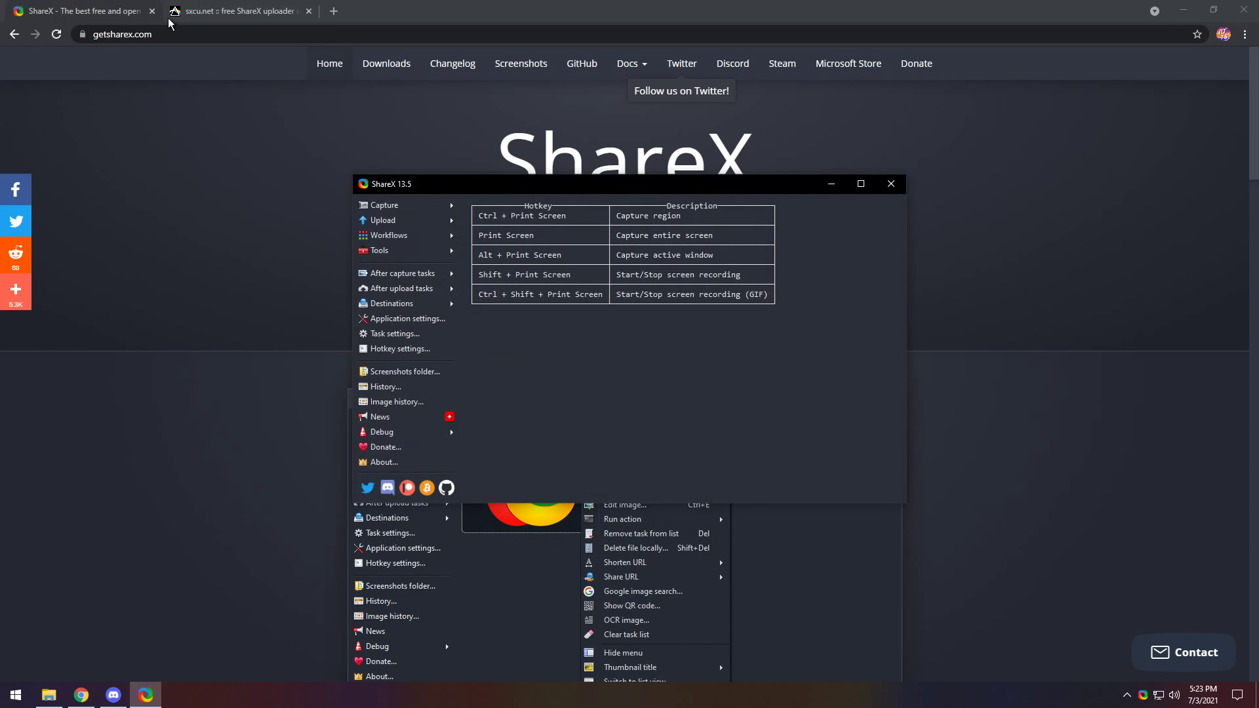
pyautogui.click(204, 10)
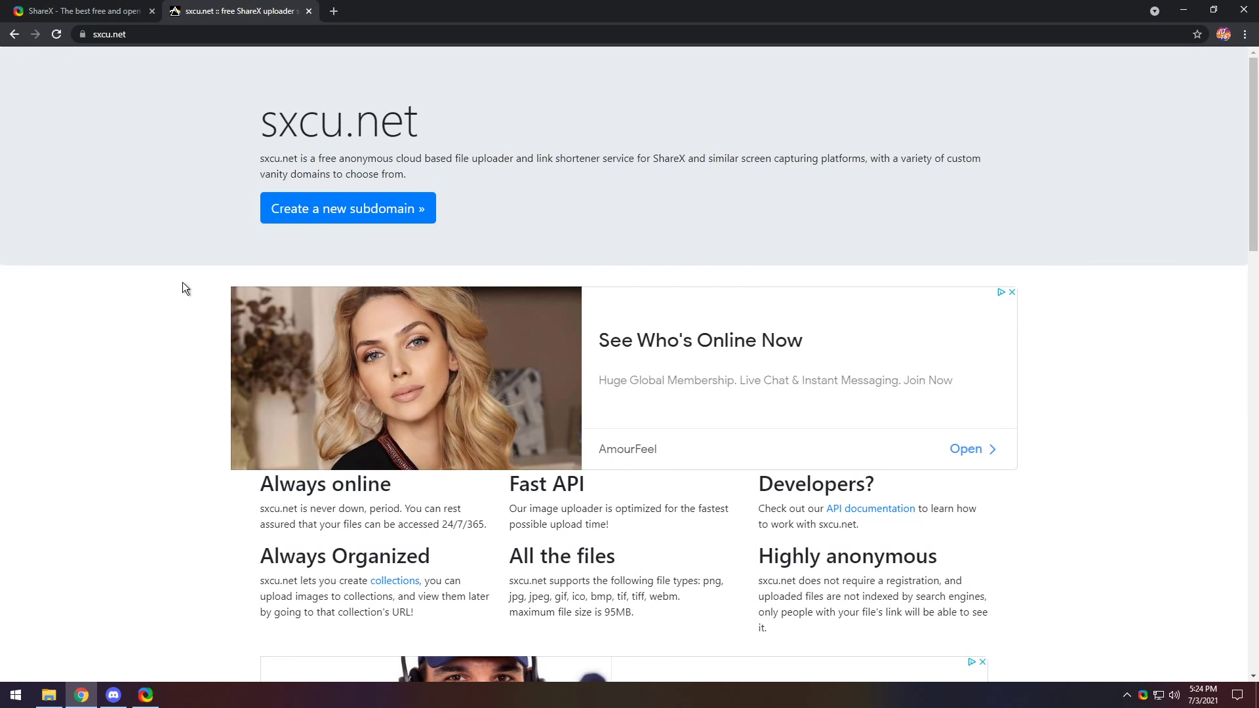
# Create the private subdomain 'ntts' on is-a-virg.in, passing the reCAPTCHA and submitting
pyautogui.click(315, 217)
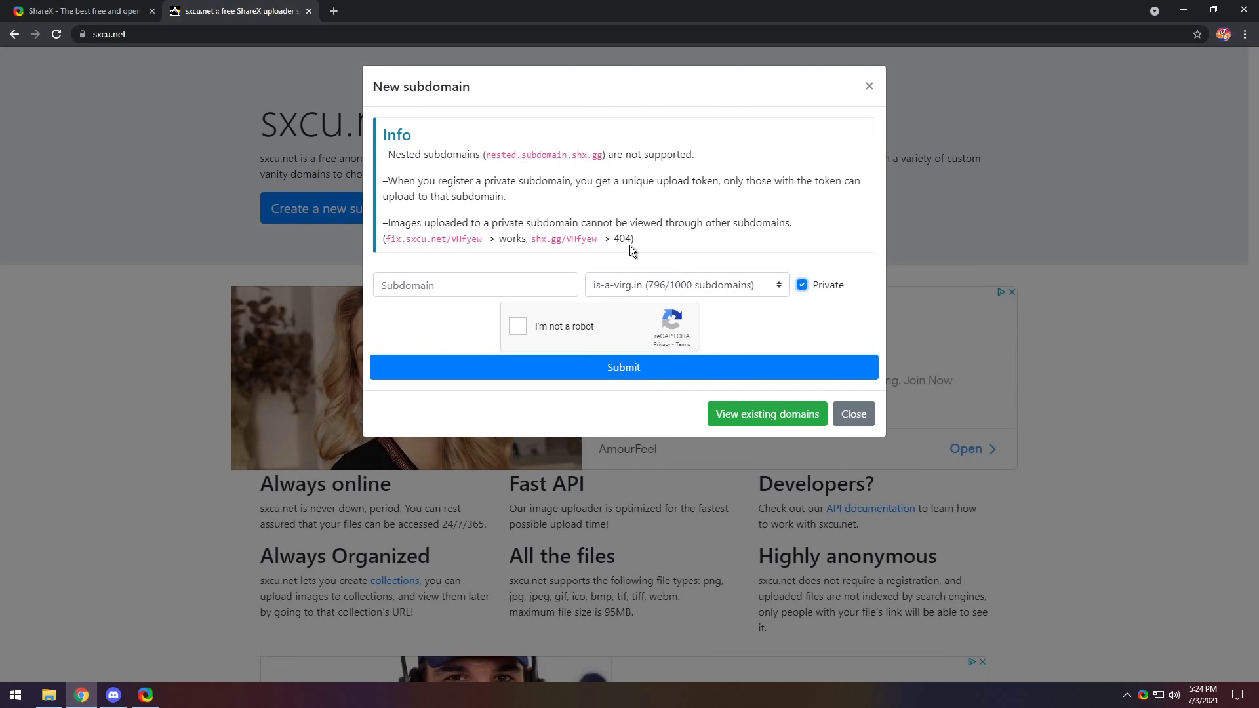
pyautogui.click(690, 286)
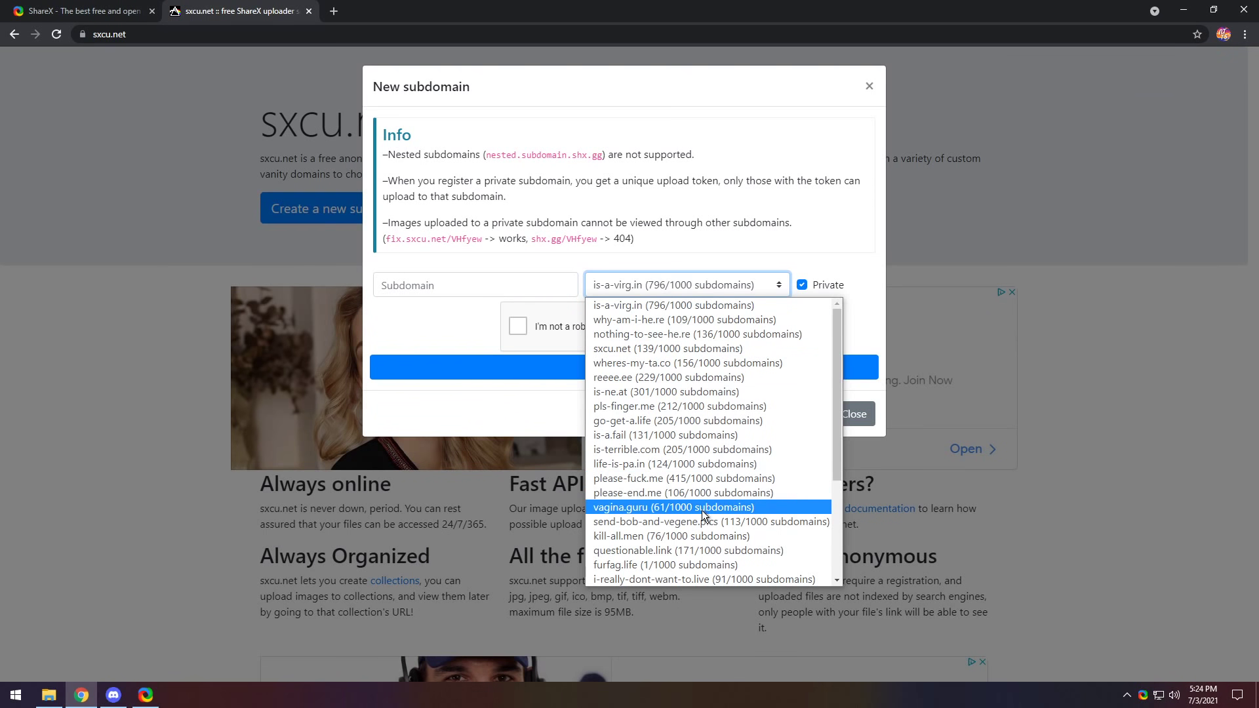
pyautogui.scroll(-3, 701, 510)
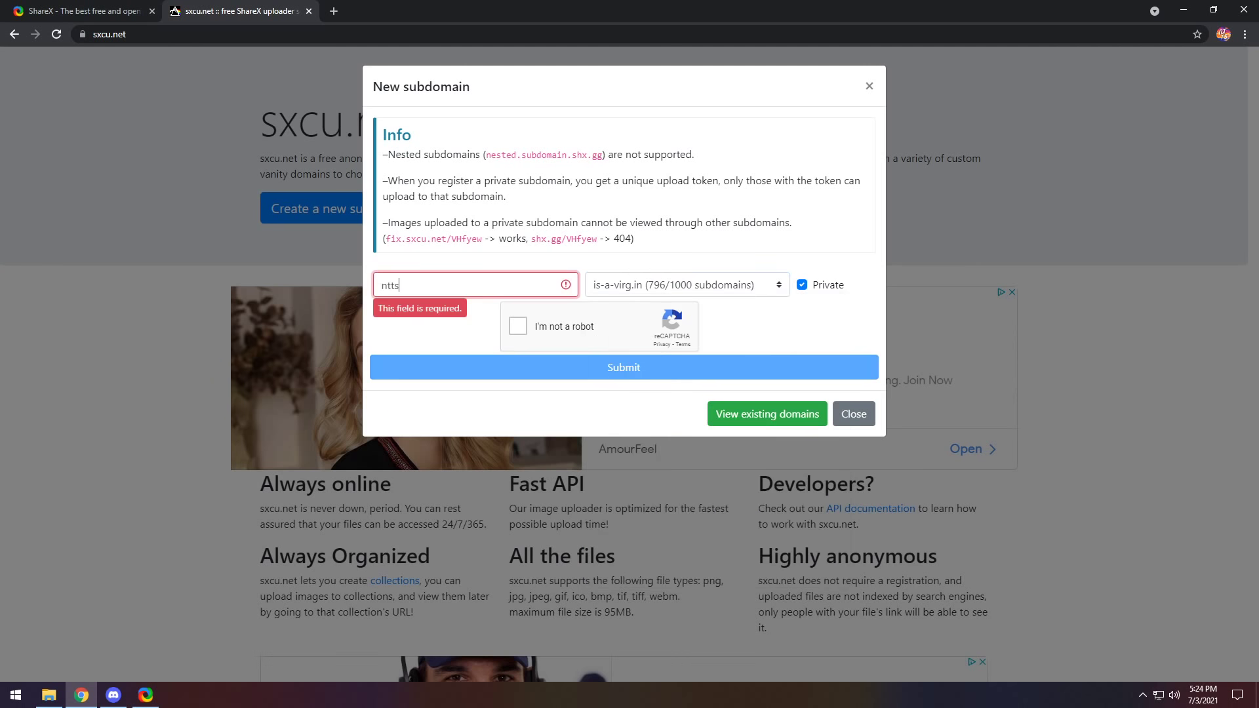
pyautogui.press('BackSpace')
pyautogui.write('s')
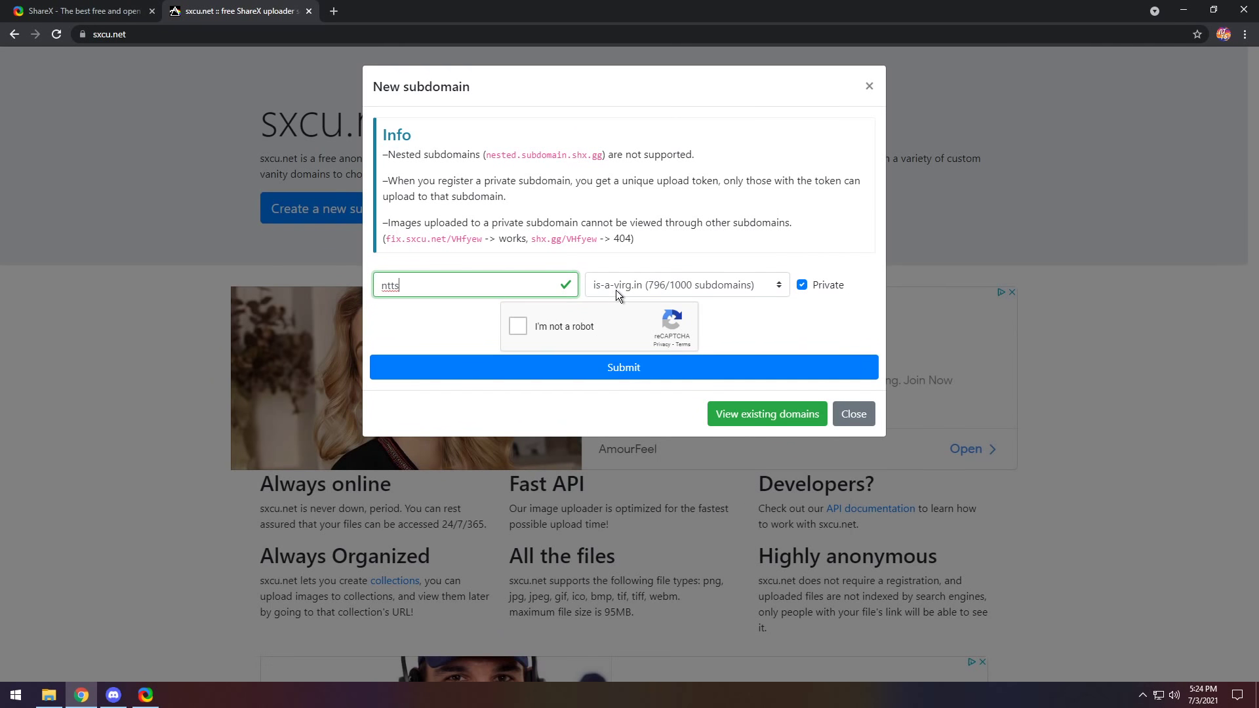
pyautogui.click(518, 326)
pyautogui.click(660, 376)
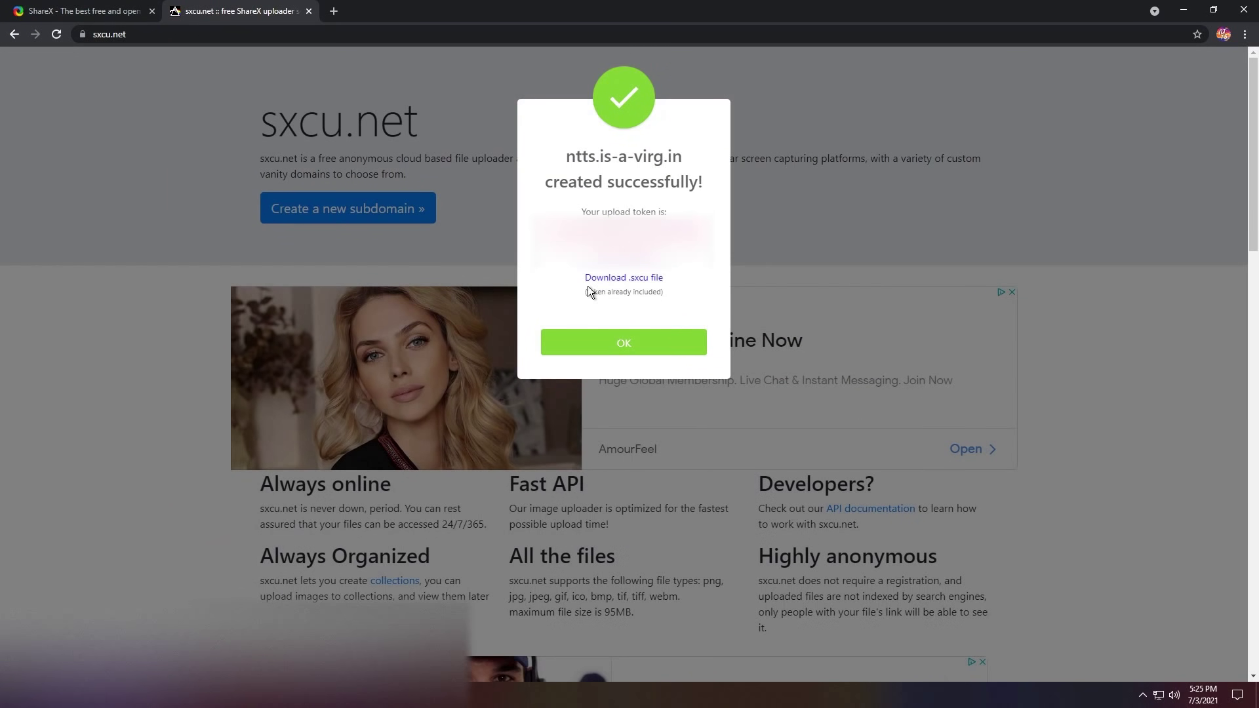
# Import the ntts.is-a-virg.in .sxcu file into ShareX as the active image uploader
pyautogui.click(645, 282)
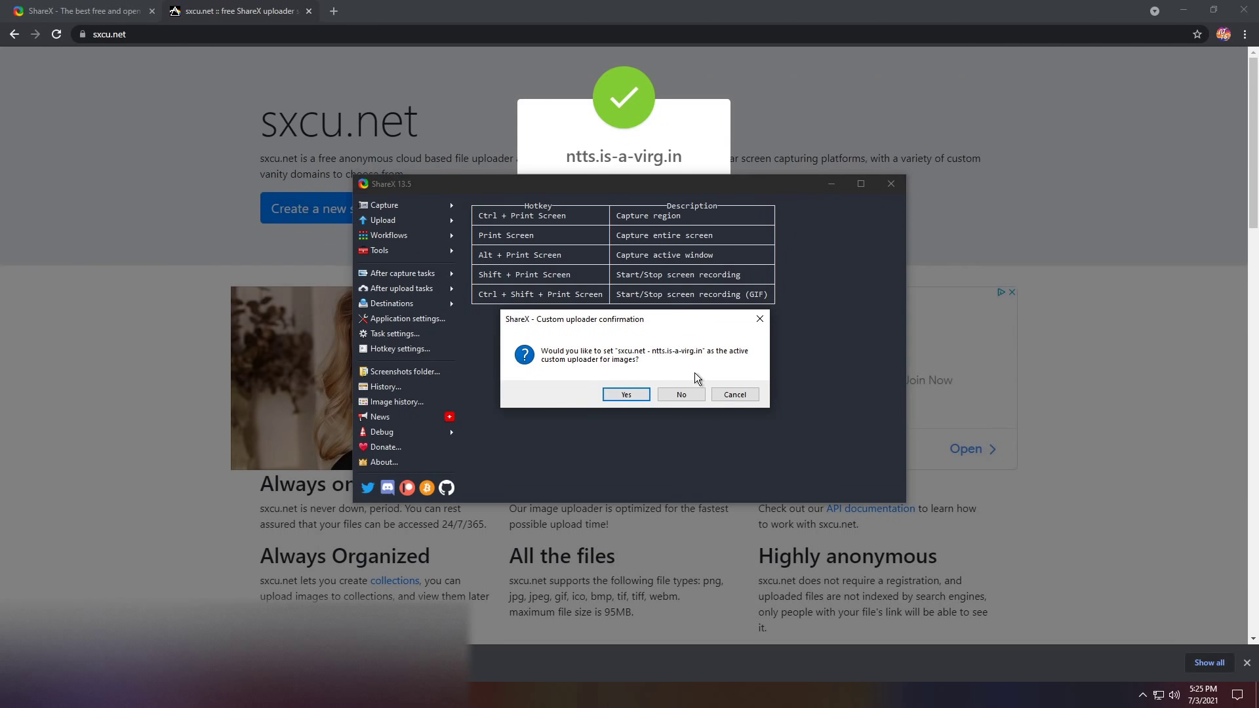
pyautogui.click(625, 395)
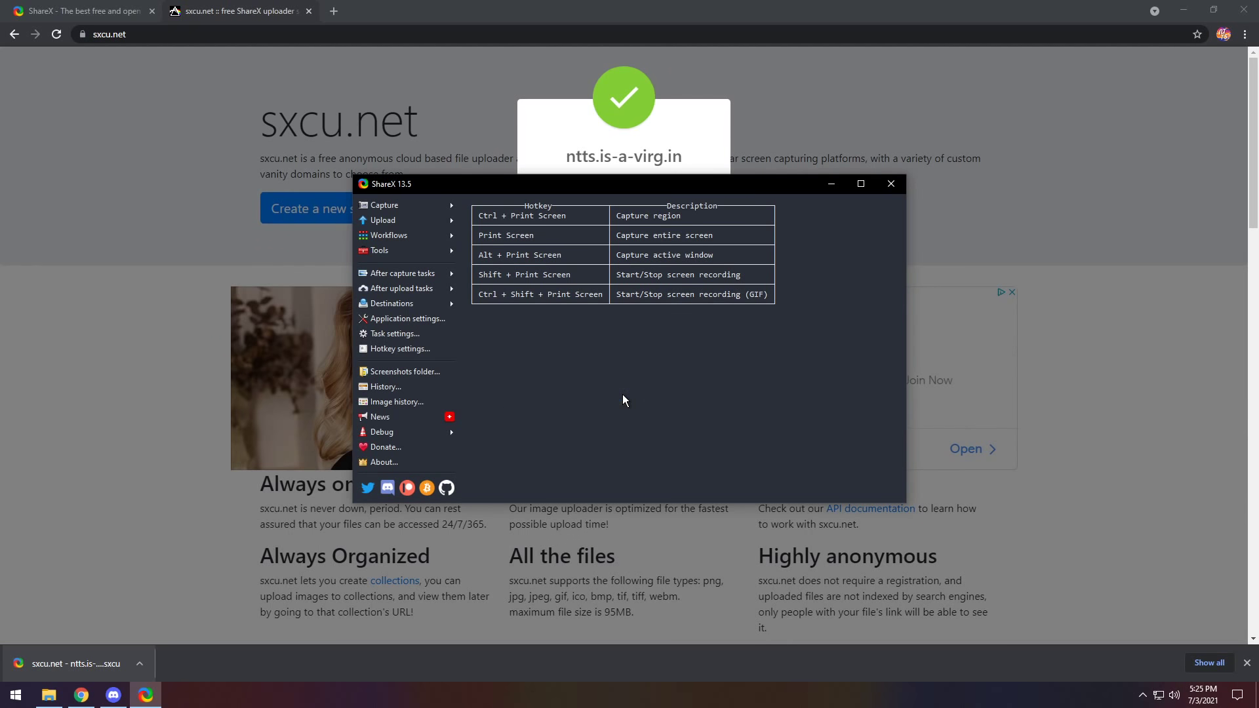
pyautogui.moveTo(475, 192); pyautogui.dragTo(354, 168)
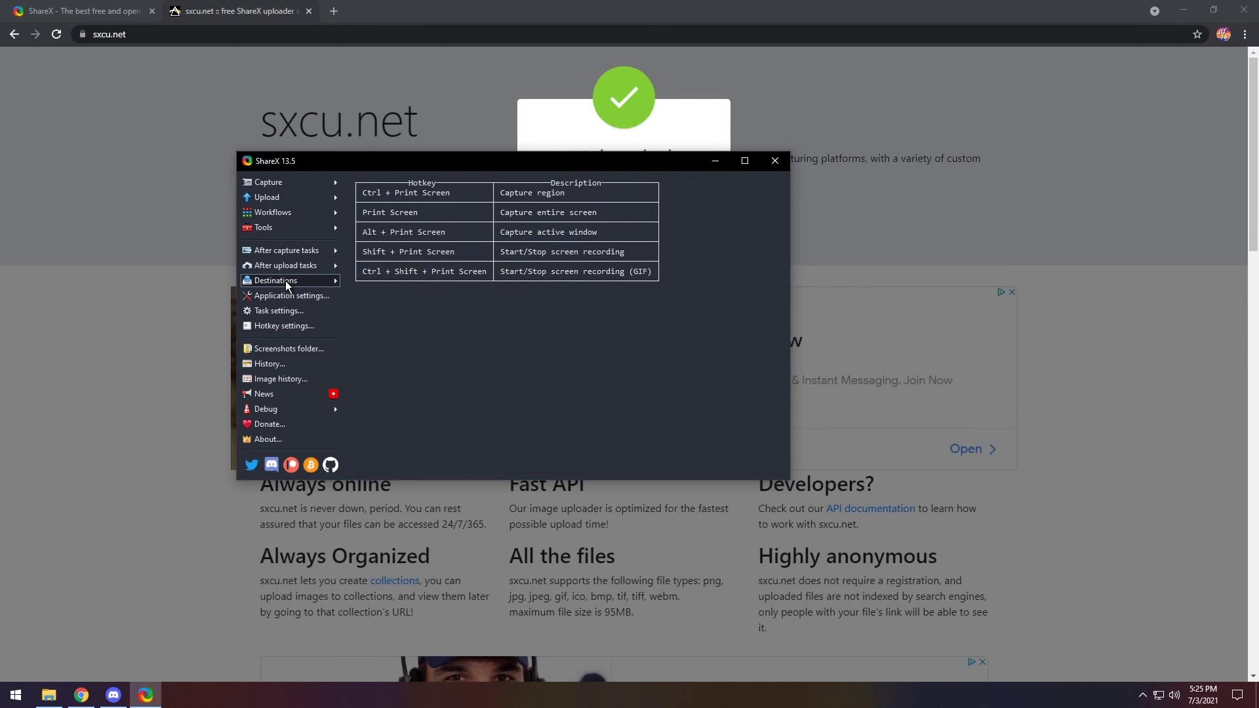
# Turn off Copy image to clipboard and Save image to file in the after-capture tasks
pyautogui.click(279, 253)
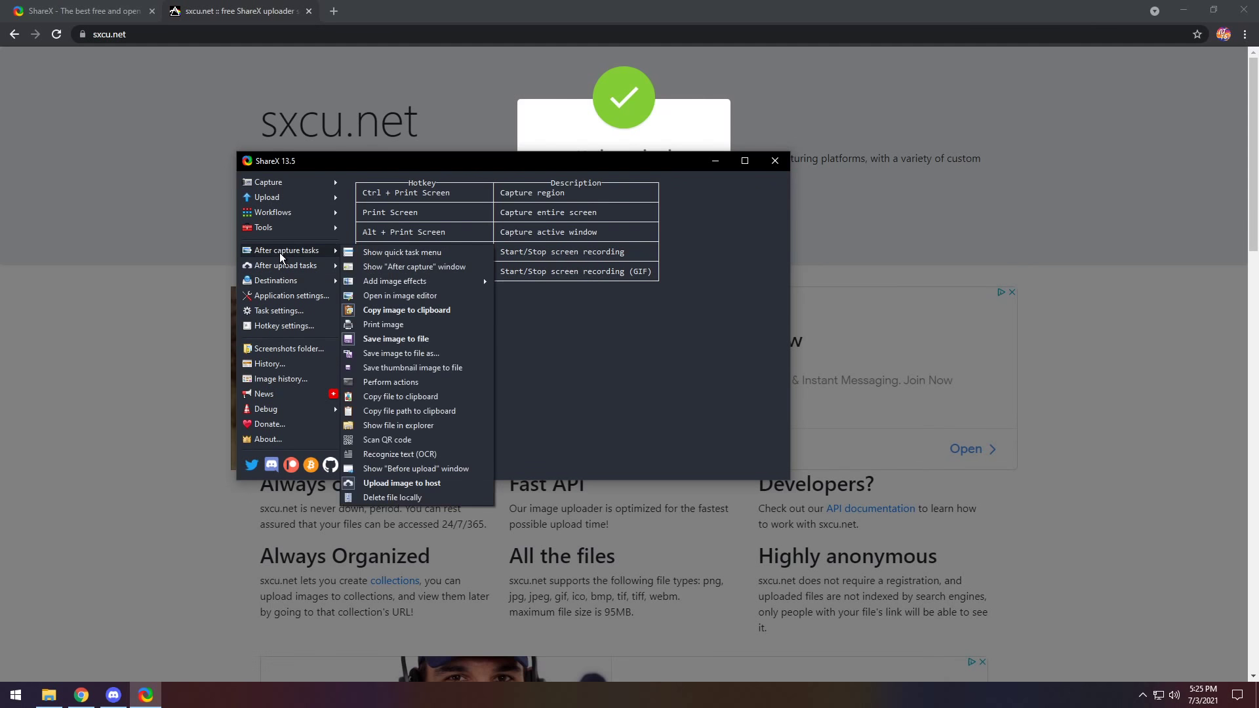
pyautogui.click(387, 310)
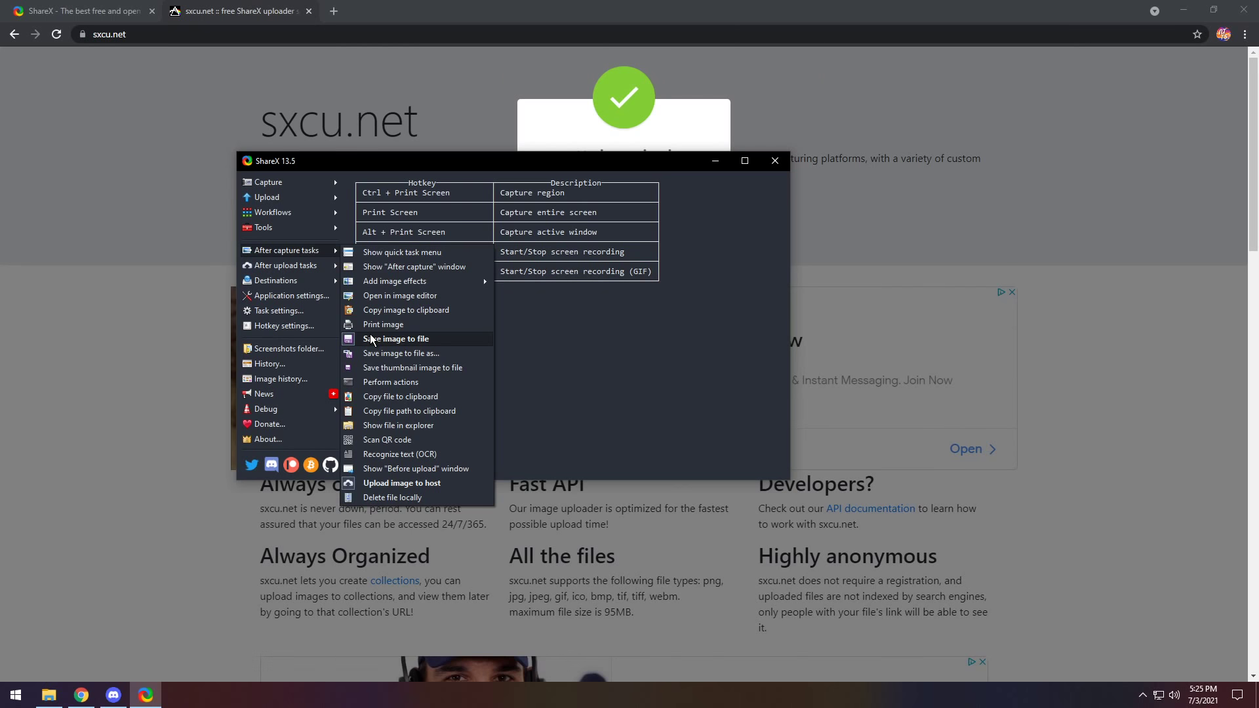
pyautogui.click(371, 339)
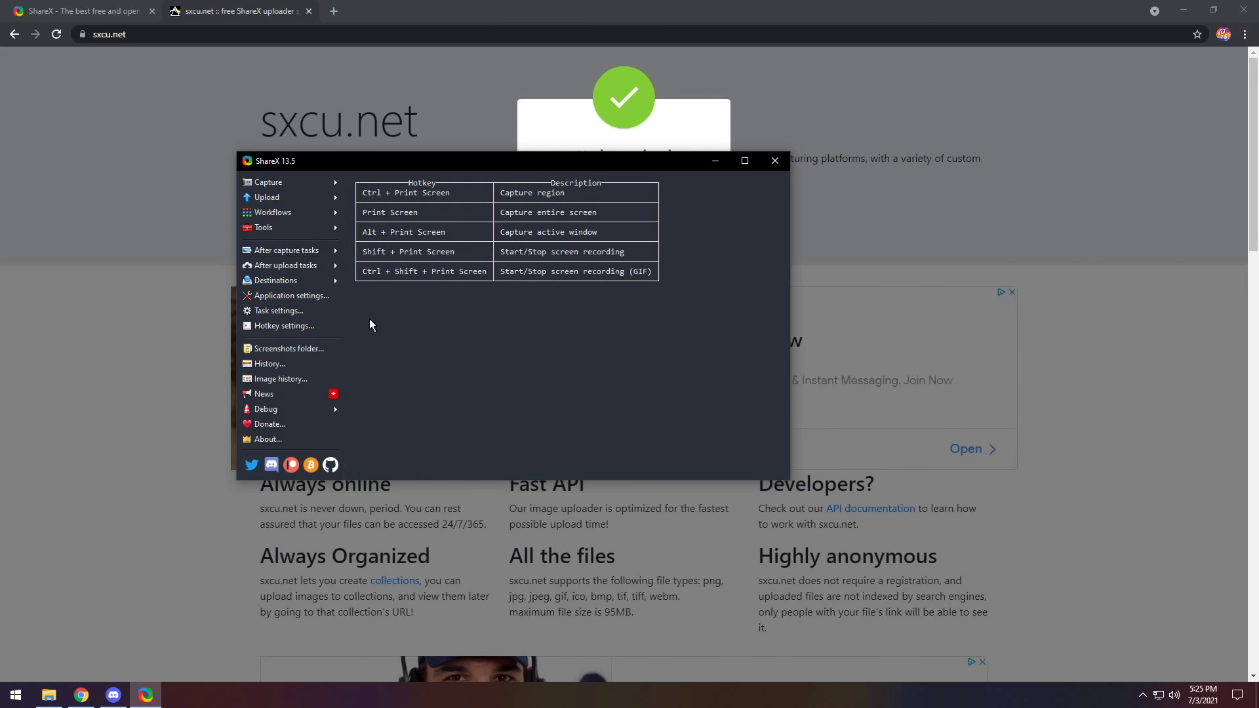
pyautogui.moveTo(274, 267)
pyautogui.click(387, 290)
# Rebind the Capture region hotkey from Ctrl + Print Screen to Ctrl + Home
pyautogui.click(271, 326)
pyautogui.moveTo(517, 191); pyautogui.dragTo(399, 192)
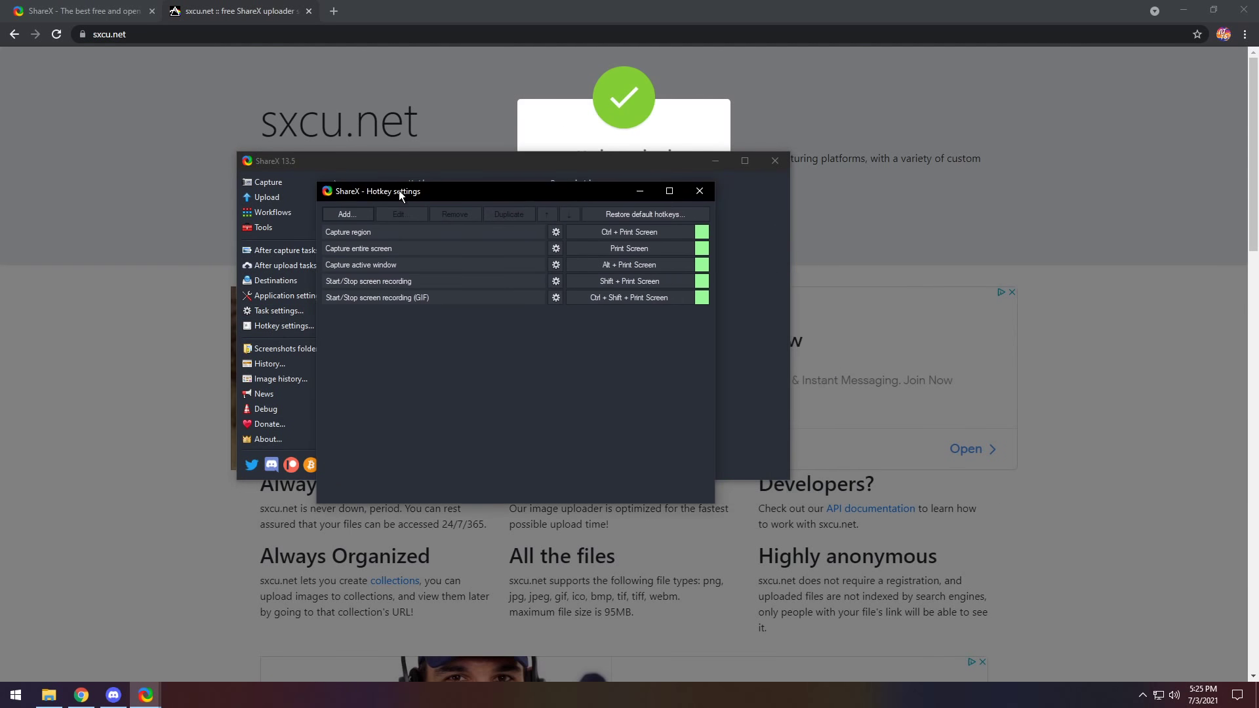
pyautogui.click(633, 237)
pyautogui.hotkey('ctrl', 'Home')
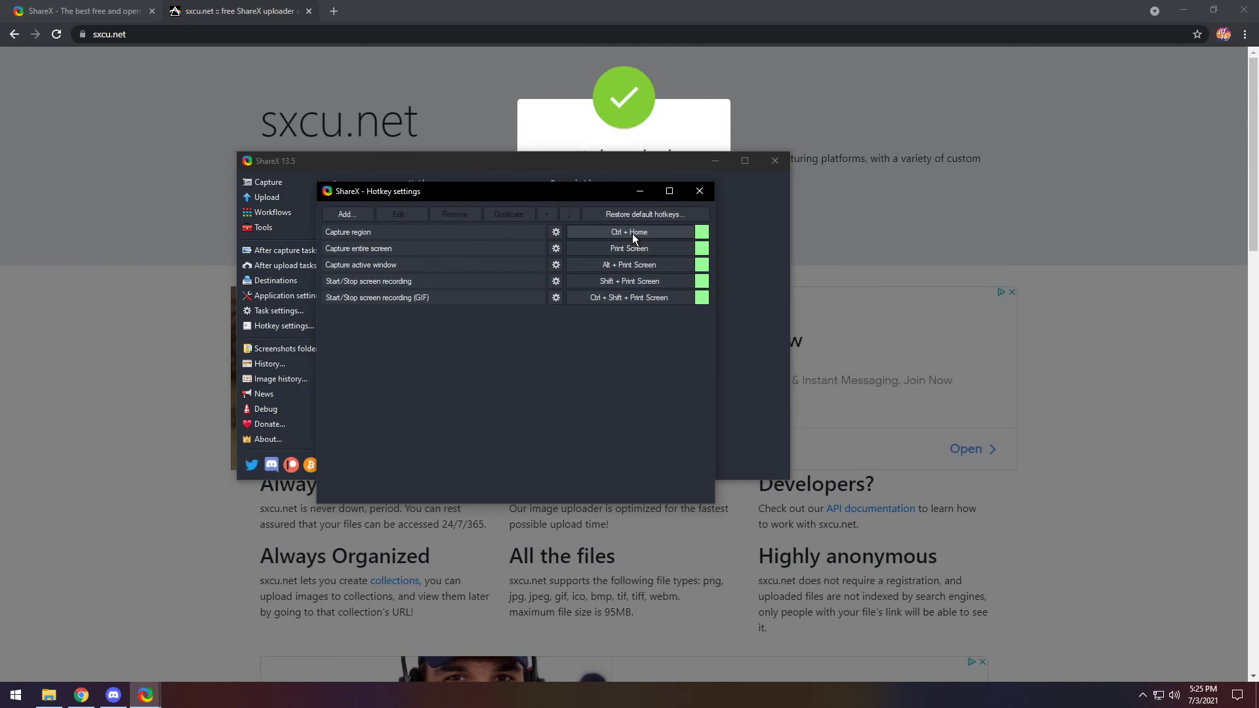
pyautogui.click(695, 187)
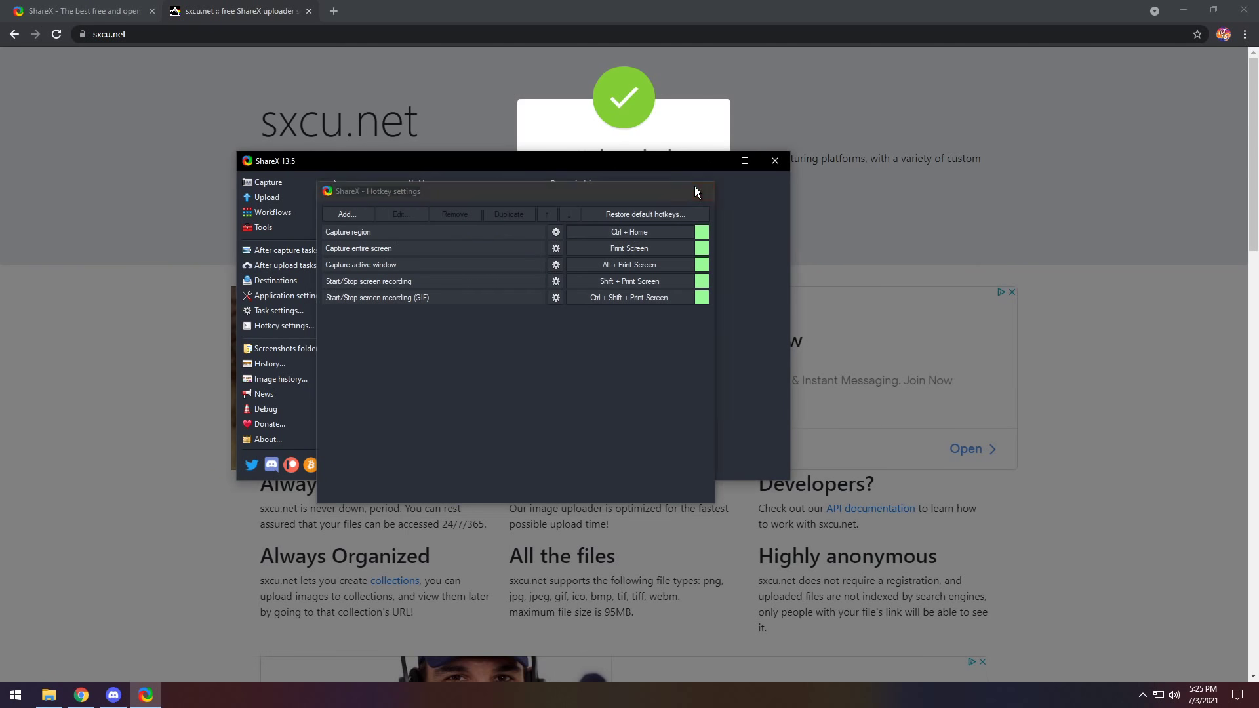
# Capture a region of the sxcu.net success page with Ctrl + Home and approve its upload
pyautogui.click(771, 168)
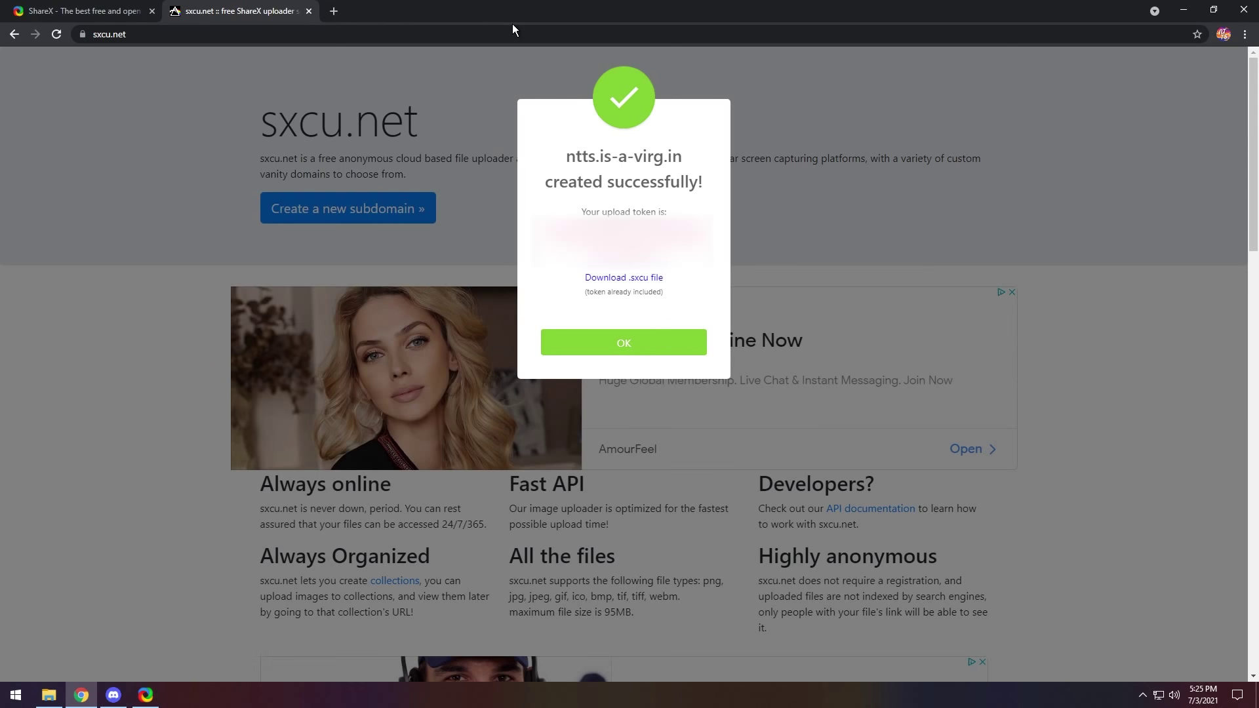
pyautogui.hotkey('ctrl', 'Home')
pyautogui.click(513, 24)
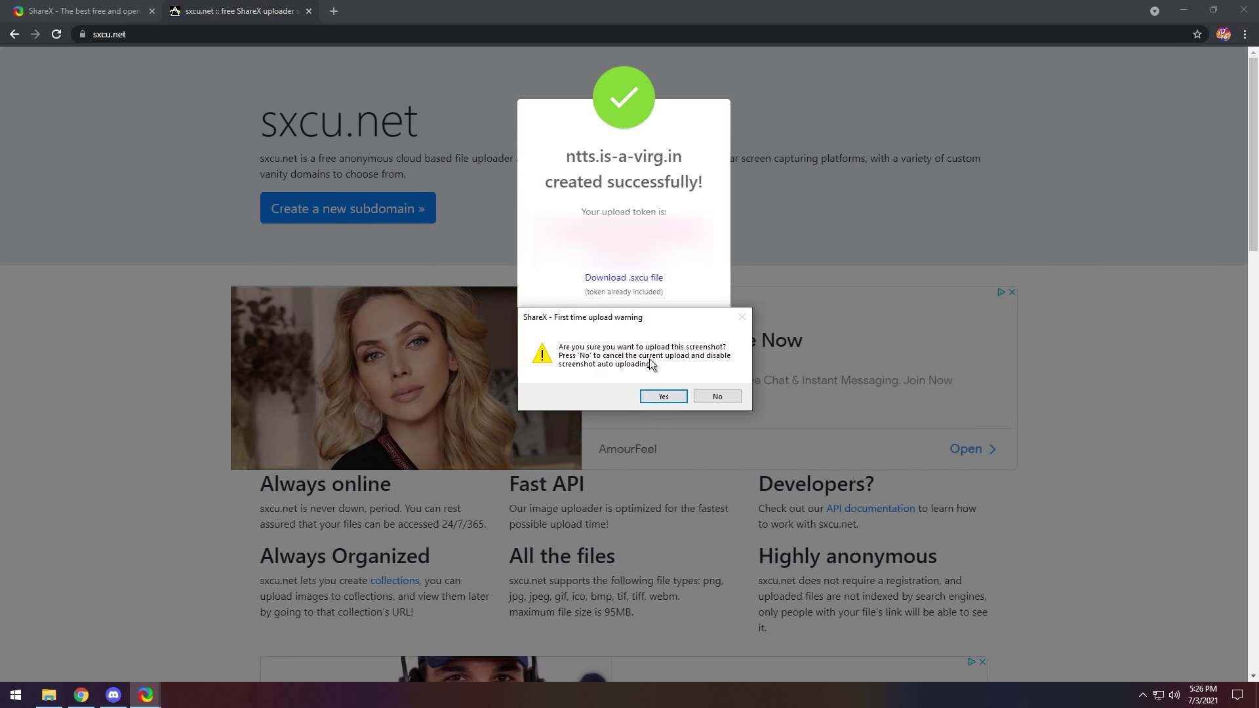
pyautogui.click(664, 397)
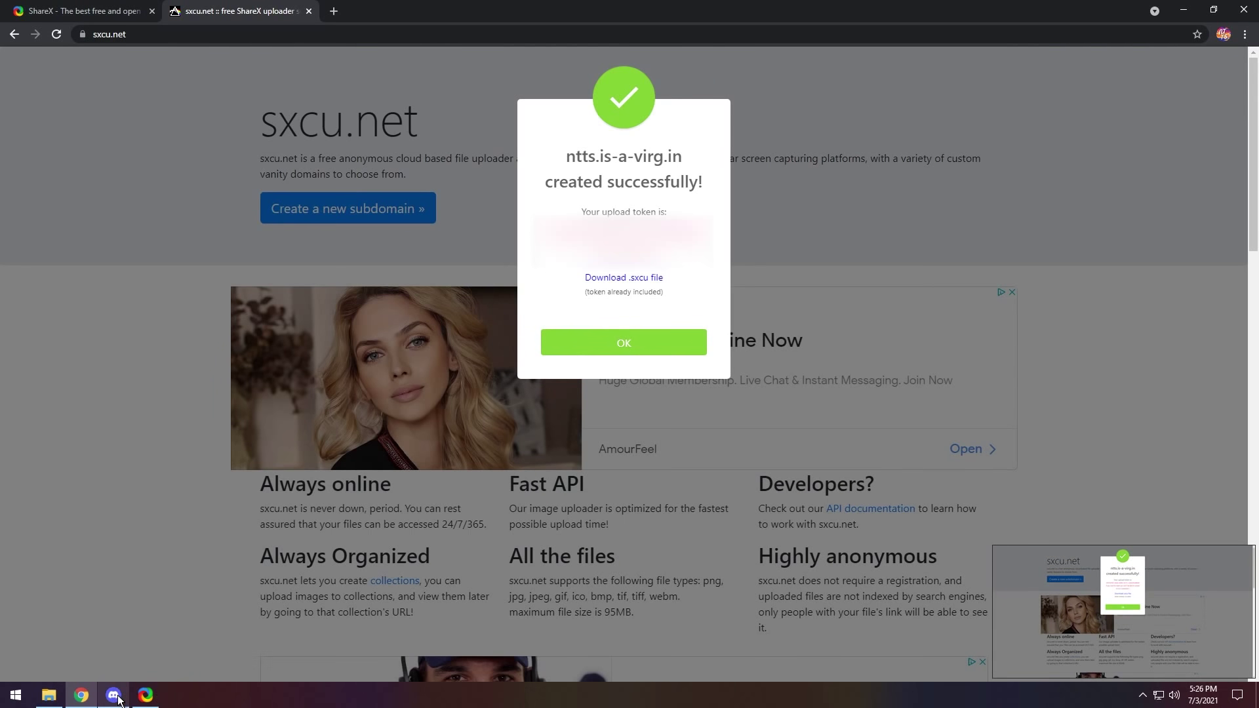
# Paste and send the ntts.is-a-virg.in screenshot link in the other Discord server's #general
pyautogui.click(120, 663)
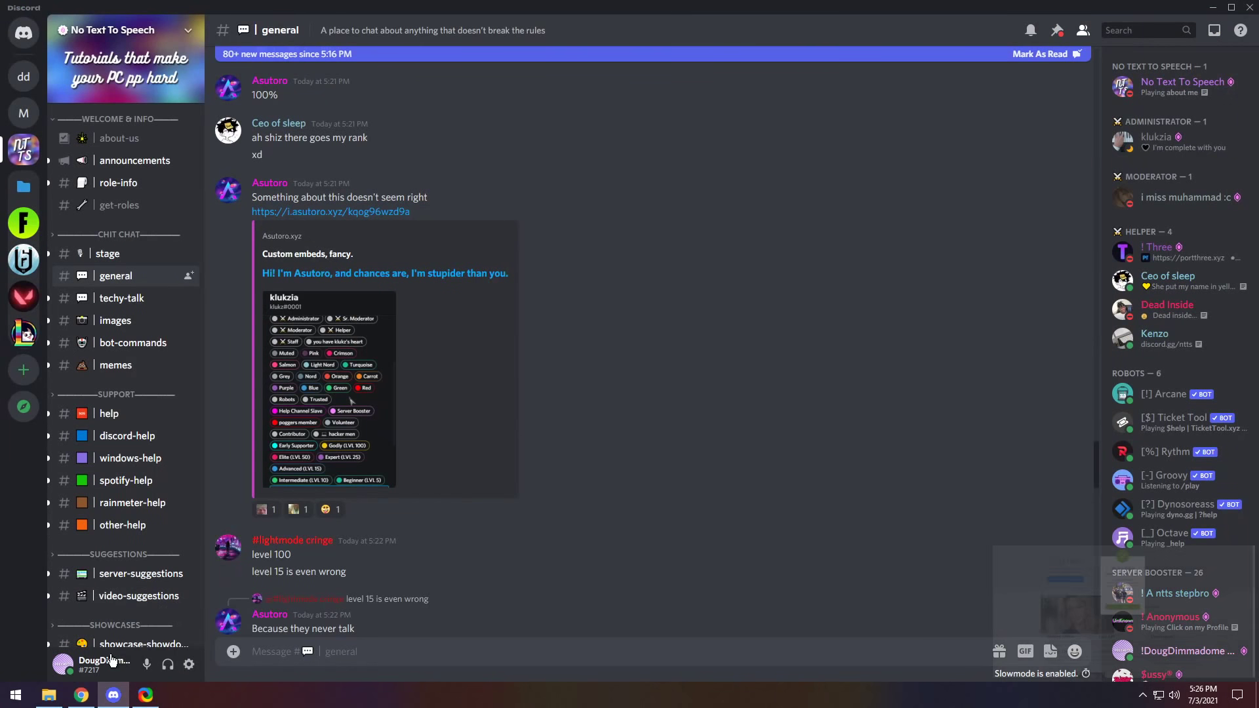
pyautogui.click(23, 78)
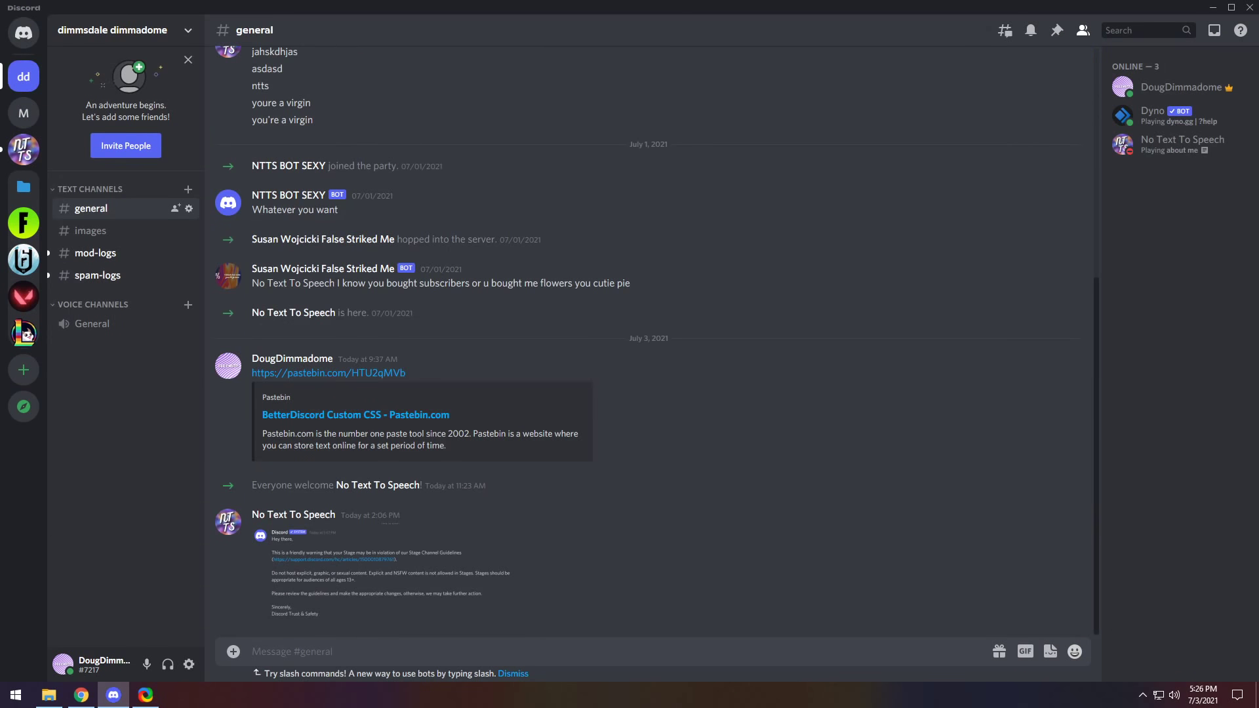
pyautogui.write('https://ntts.is-a-virg.in/53gN4py7p')
pyautogui.press('Return')
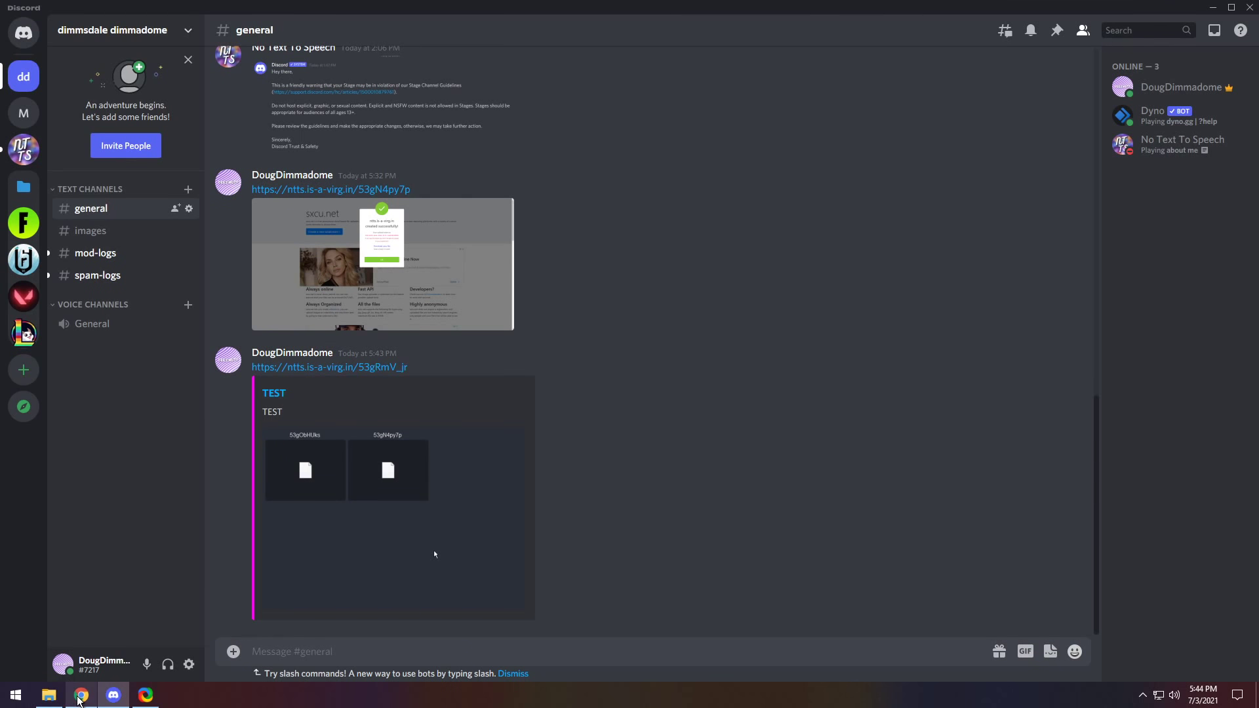
# Close the Z9npUZ.png tab and select the og_properties JSON example in sxcu.net's upload docs
pyautogui.click(82, 696)
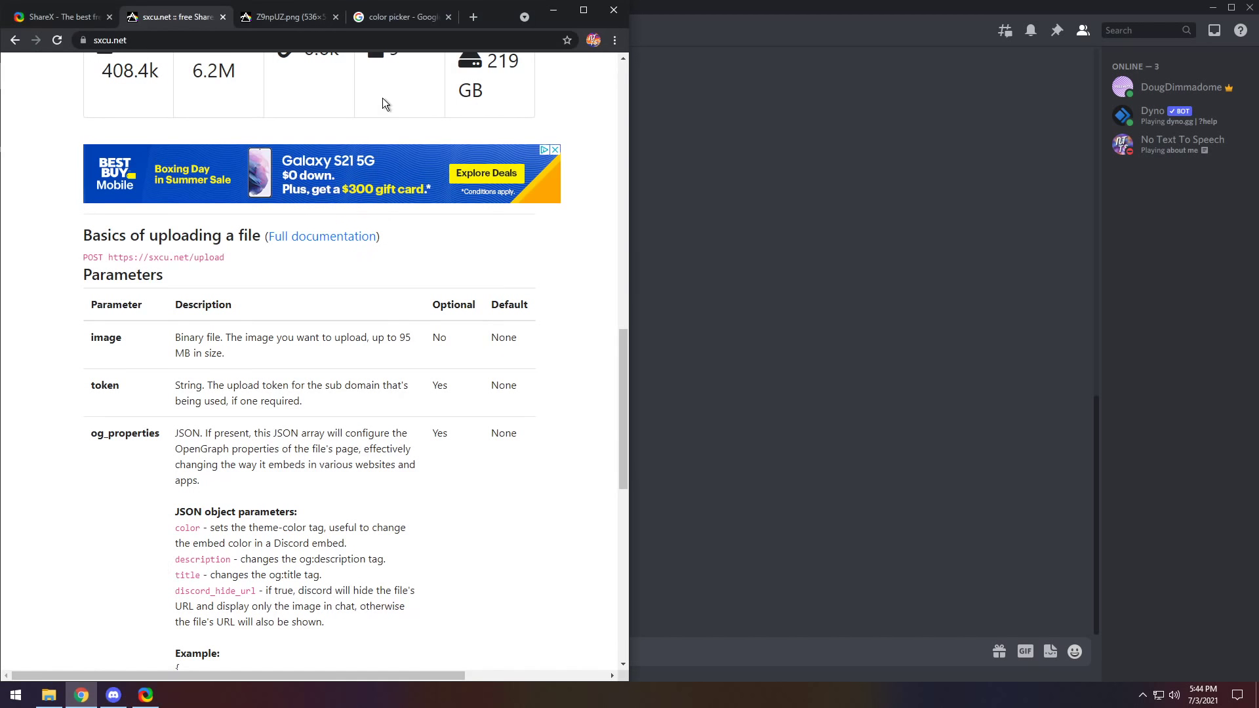
pyautogui.click(336, 17)
pyautogui.scroll(12, 359, 282)
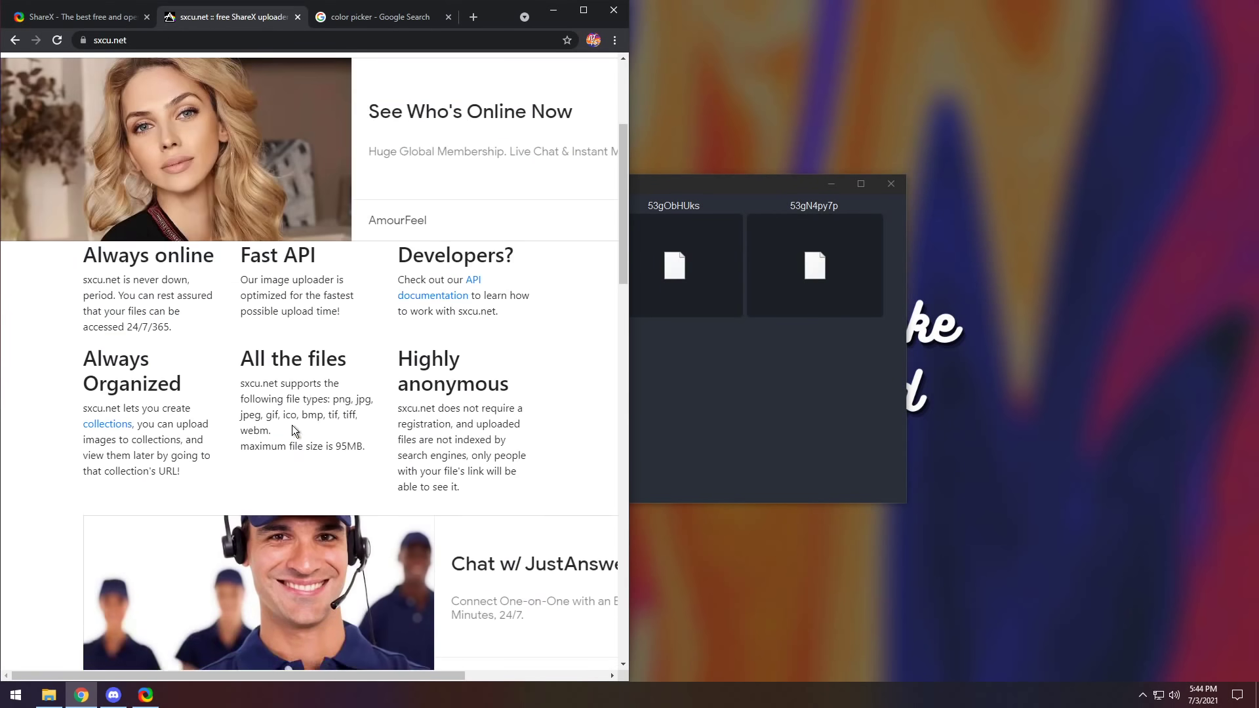
pyautogui.scroll(-13, 292, 425)
pyautogui.scroll(-1, 304, 358)
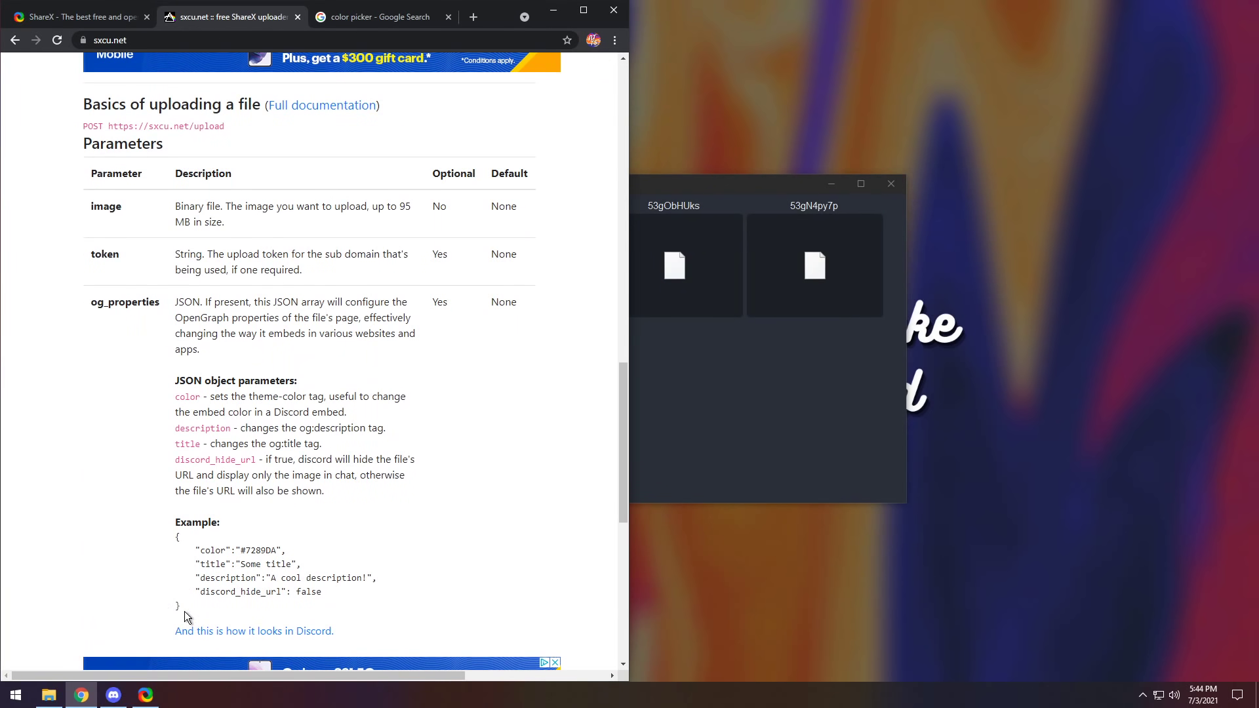
pyautogui.moveTo(187, 610); pyautogui.dragTo(175, 542)
pyautogui.hotkey('ctrl', 'c')
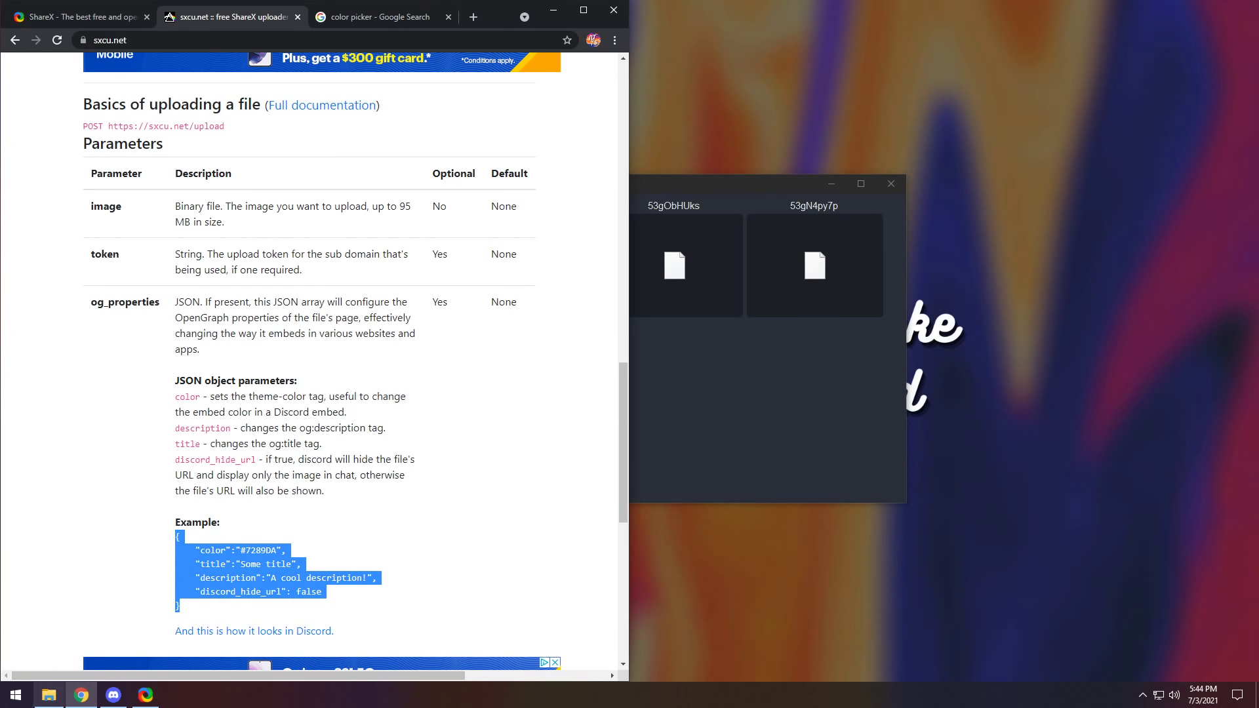
# Launch Notepad, snap it to the right half of the screen, and paste the JSON example
pyautogui.click(20, 699)
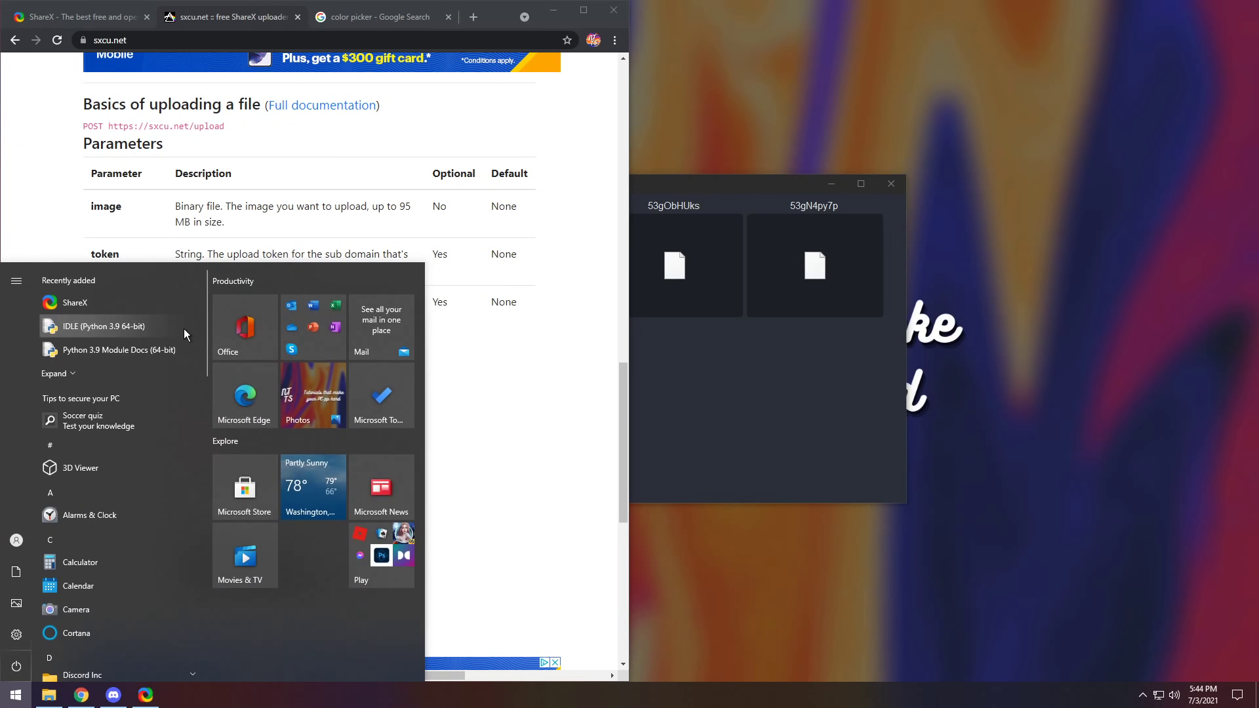
pyautogui.write('notep')
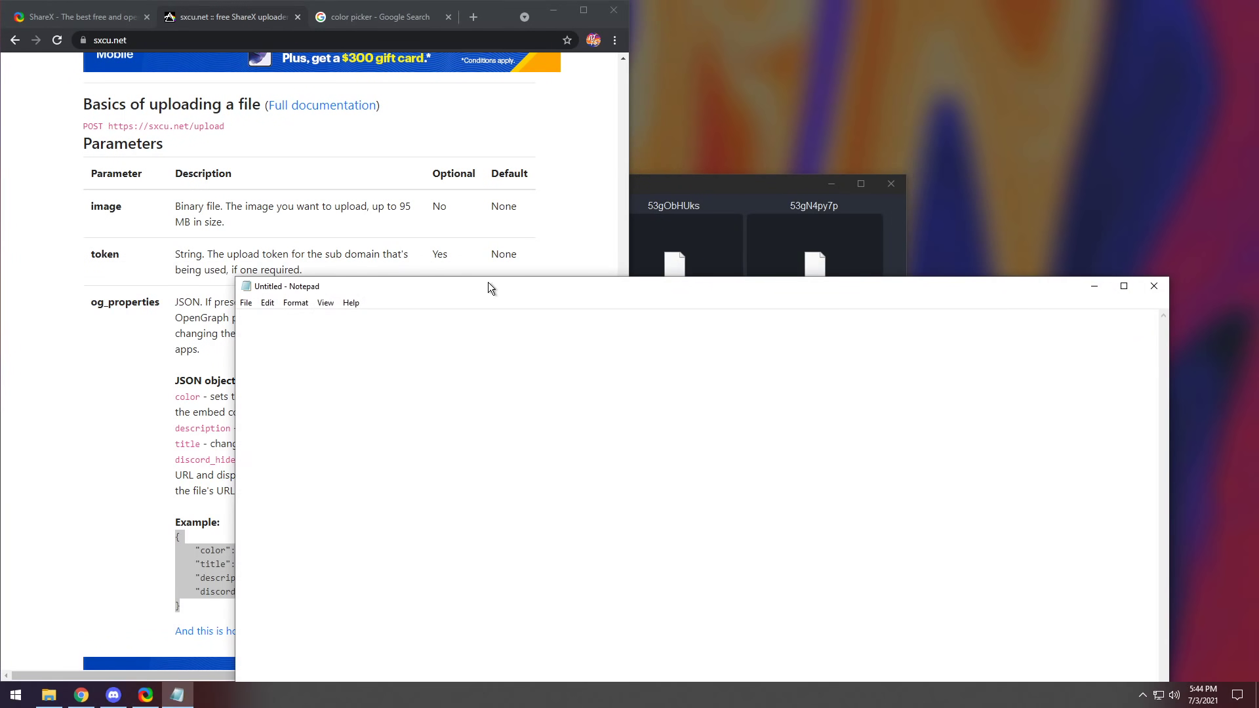
pyautogui.moveTo(488, 282); pyautogui.dragTo(1258, 285)
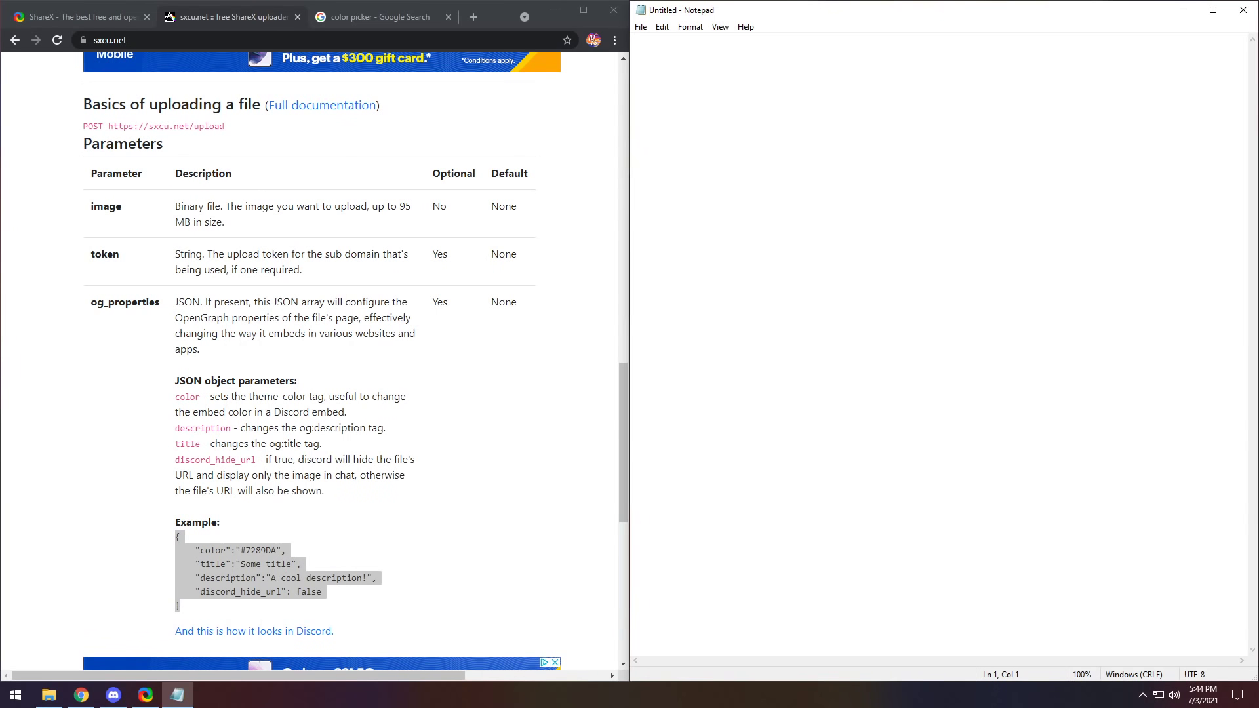
pyautogui.hotkey('ctrl', 'v')
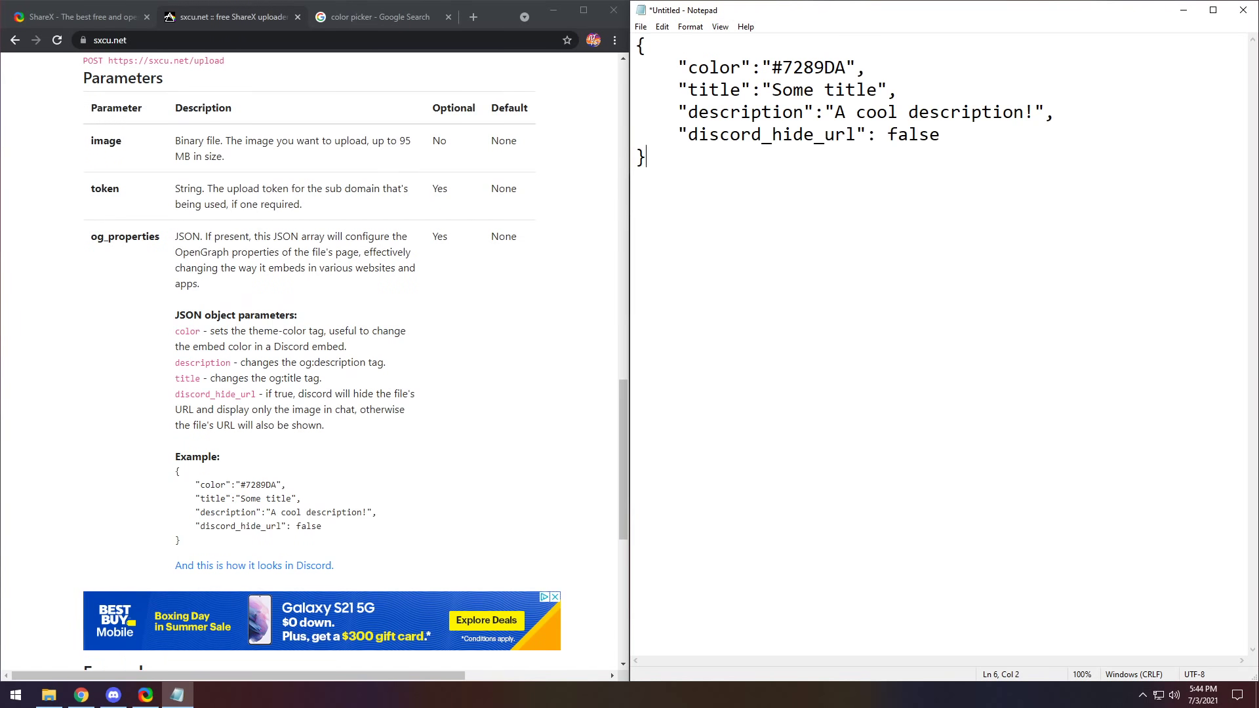
pyautogui.click(413, 434)
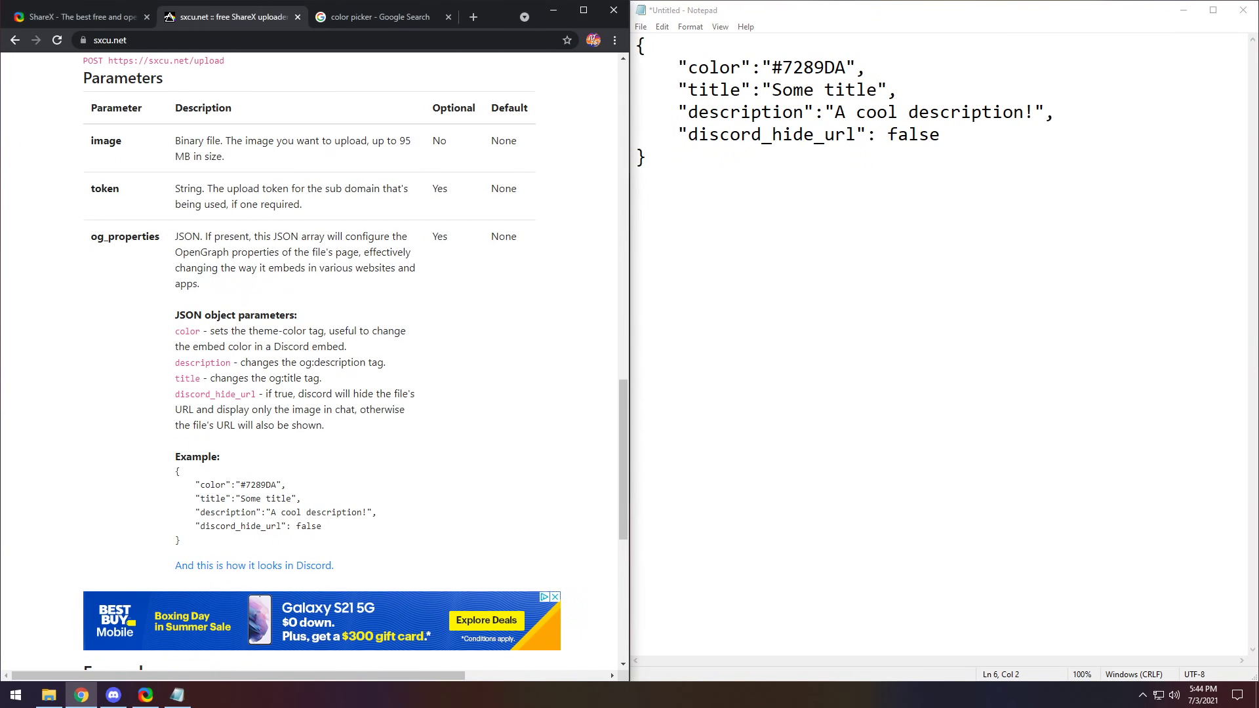
# View the Discord embed example, then go to the Google colour picker showing #fc03f0
pyautogui.click(205, 568)
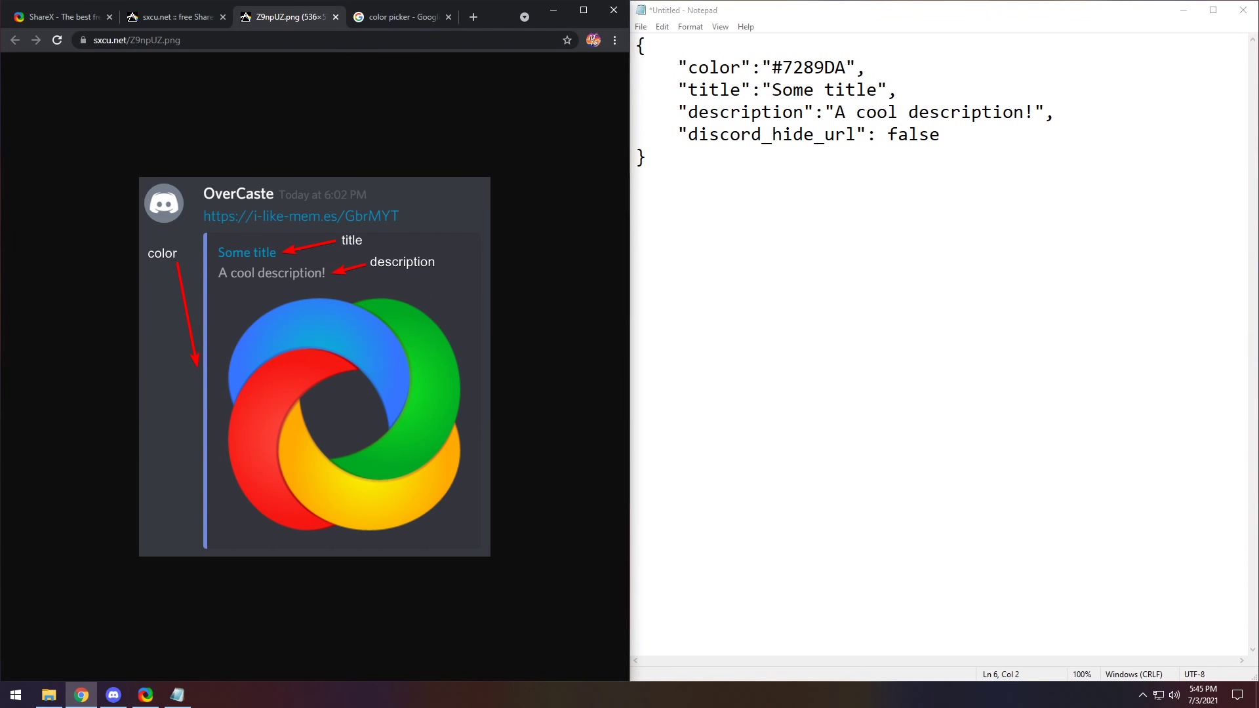
pyautogui.click(389, 14)
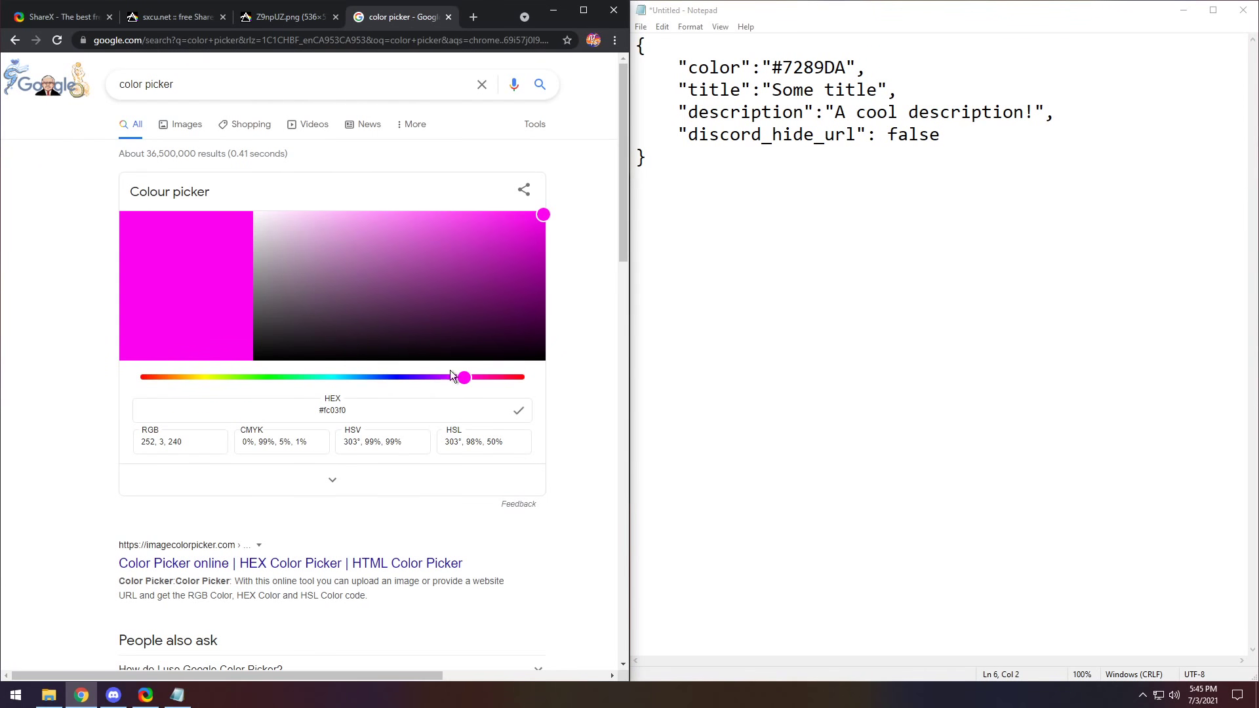
# Replace the JSON colour #7289DA with #fc03f0 copied from the colour picker
pyautogui.tripleClick(332, 411)
pyautogui.hotkey('ctrl', 'c')
pyautogui.moveTo(846, 67); pyautogui.dragTo(772, 67)
pyautogui.hotkey('ctrl', 'v')
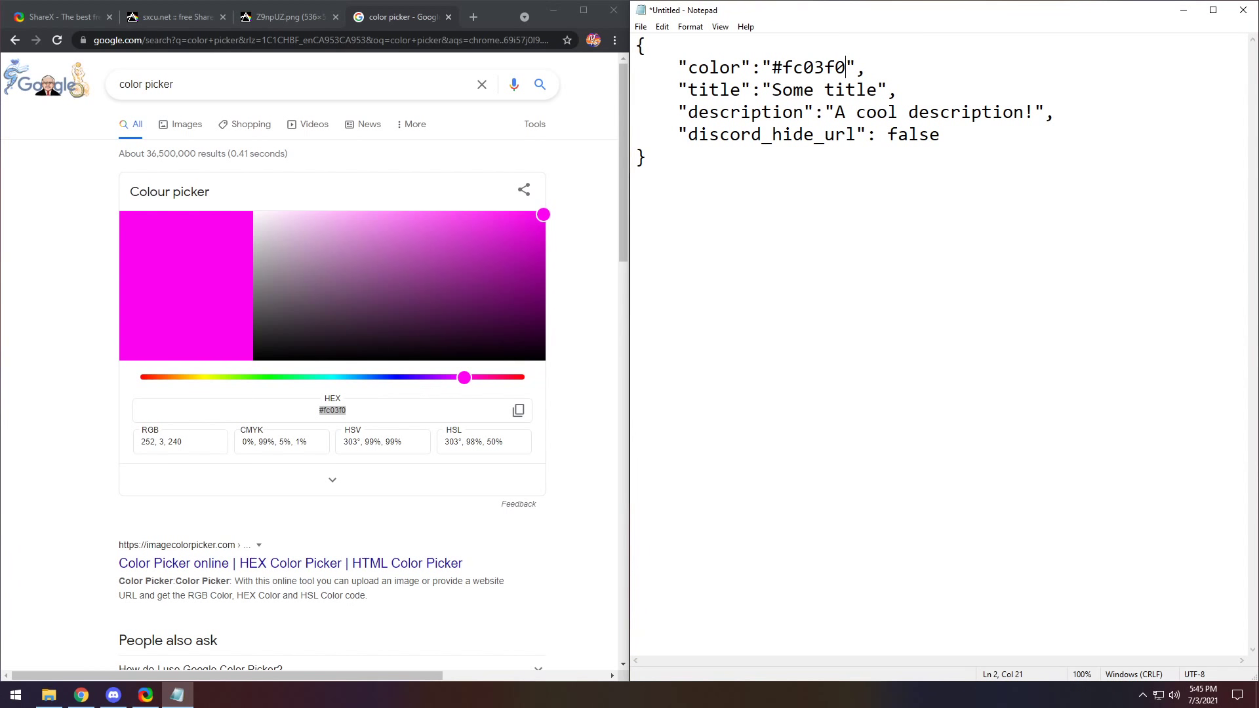
# Change the title to 'This is a title dumbass' and append 'if u are unoriginal' to the description
pyautogui.click(267, 23)
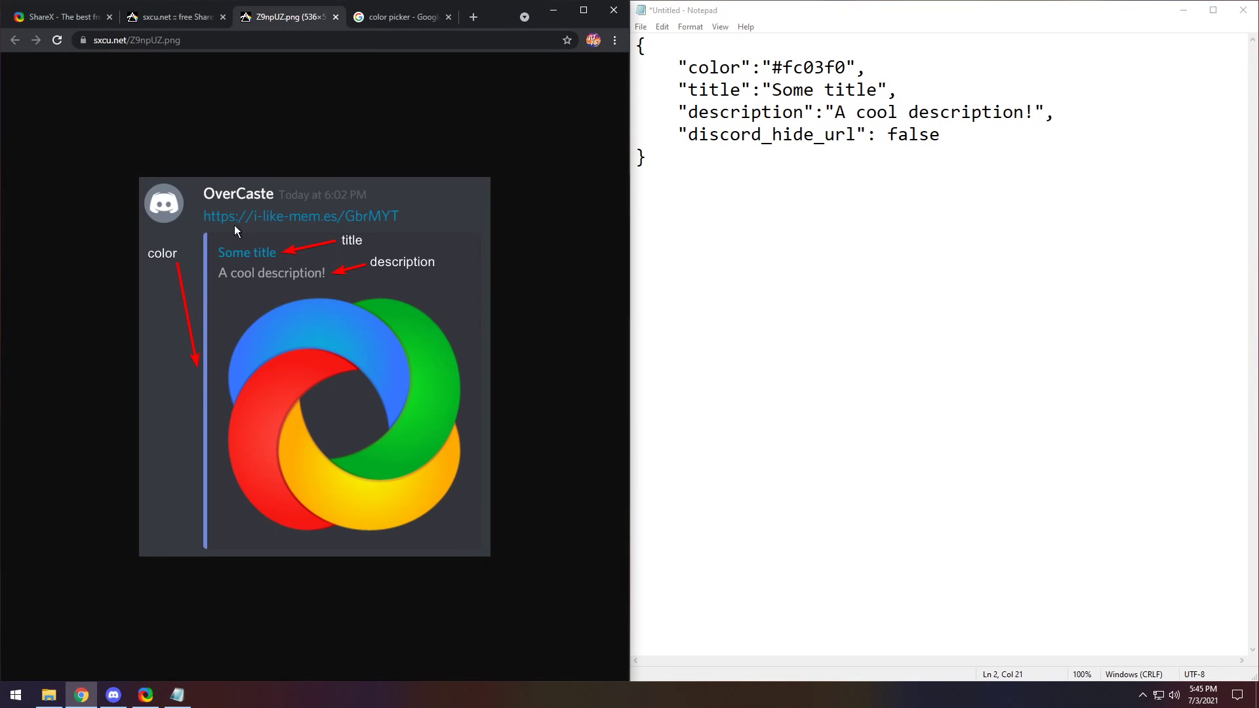
pyautogui.moveTo(878, 90); pyautogui.dragTo(771, 90)
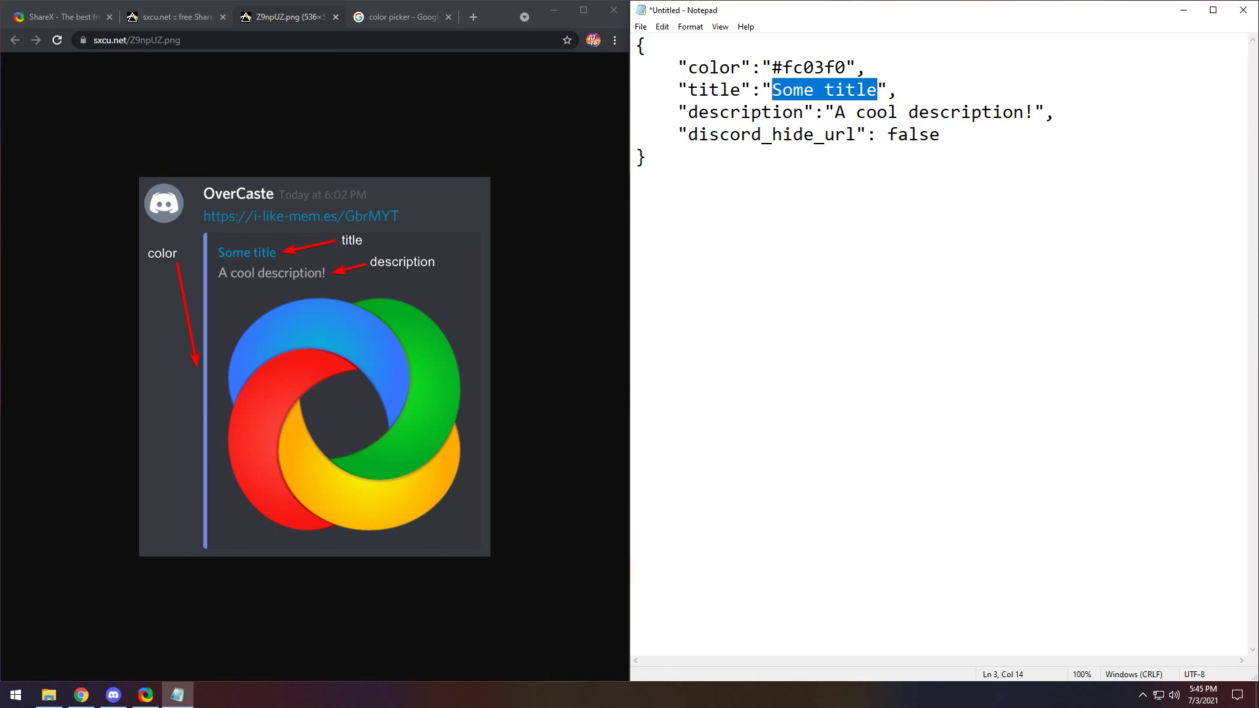
pyautogui.write('This is a t')
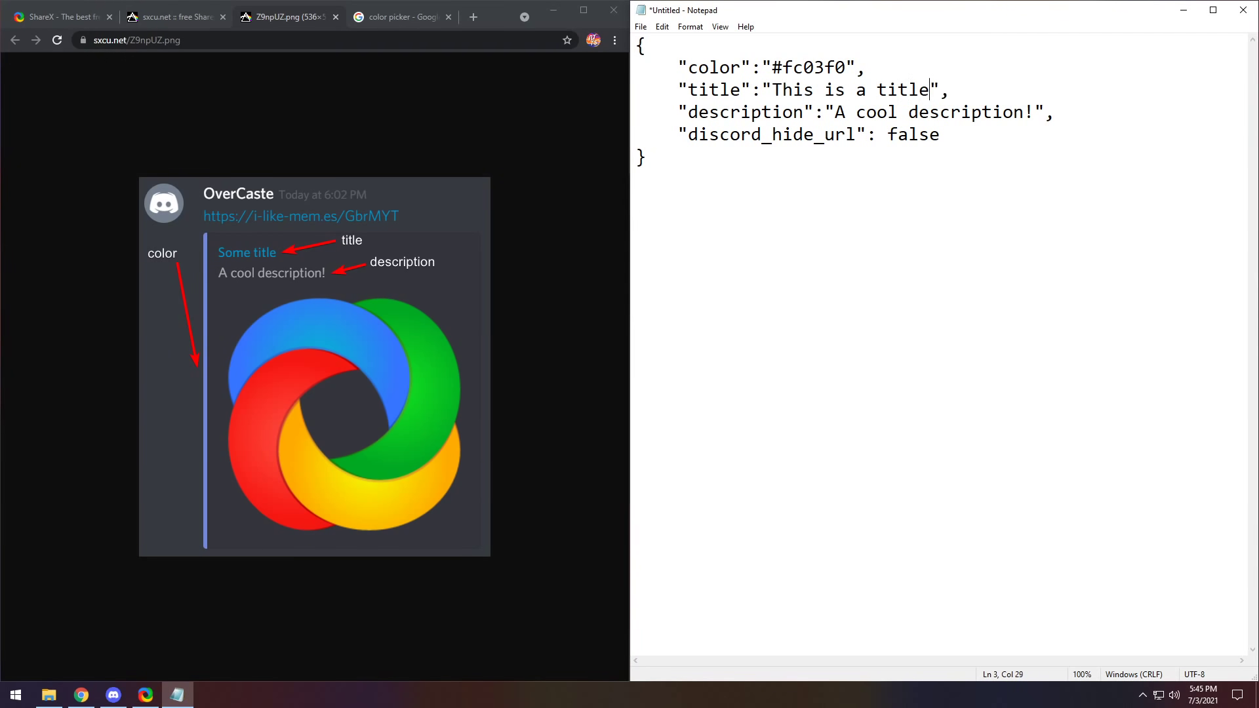
pyautogui.write('dumbass')
pyautogui.click(647, 158)
pyautogui.write('if u are unoriginal')
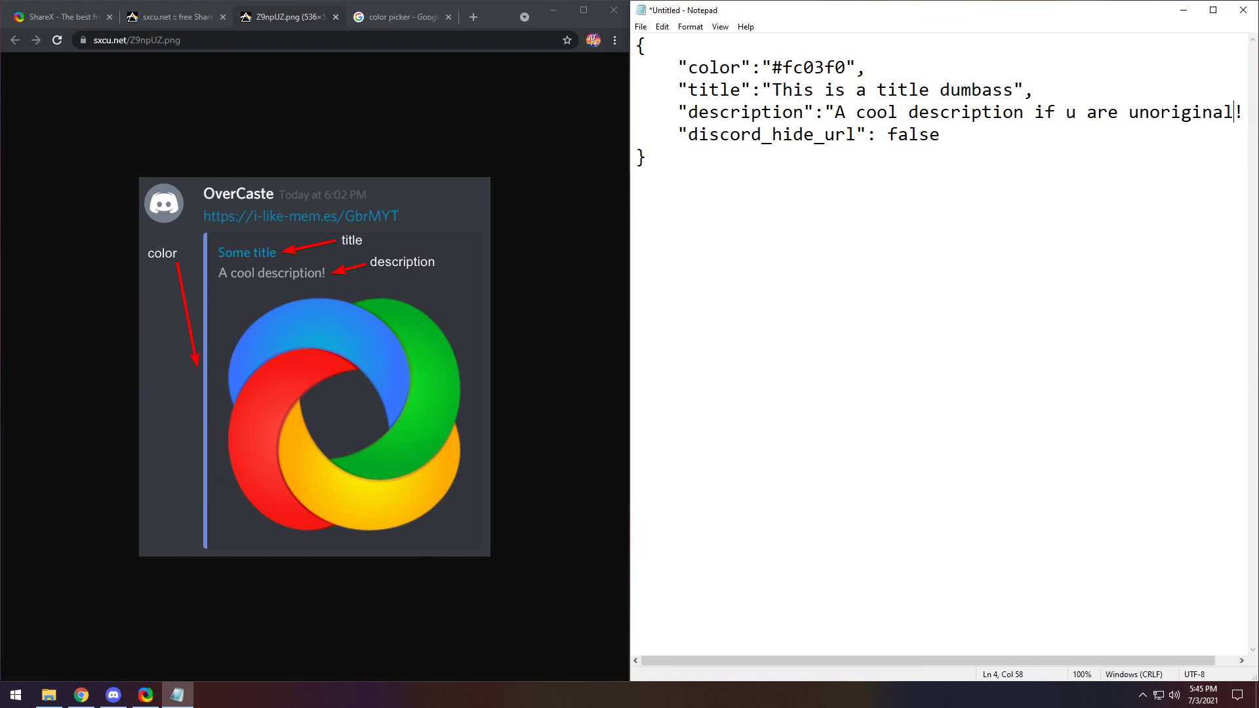
# Join the closing brace, description, title and color lines onto one line, then select it all
pyautogui.press('BackSpace')
pyautogui.press('BackSpace')
pyautogui.press('BackSpace')
pyautogui.press('BackSpace')
pyautogui.press('BackSpace')
pyautogui.press('BackSpace')
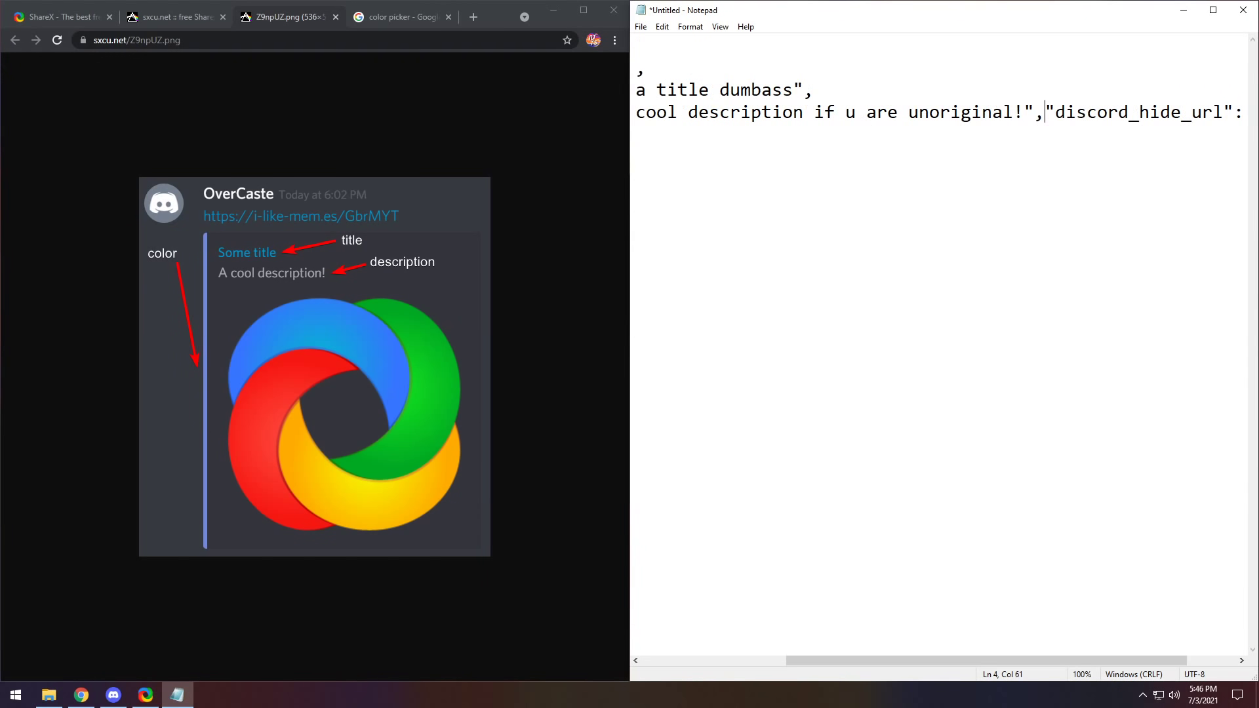
pyautogui.moveTo(872, 664); pyautogui.dragTo(702, 658)
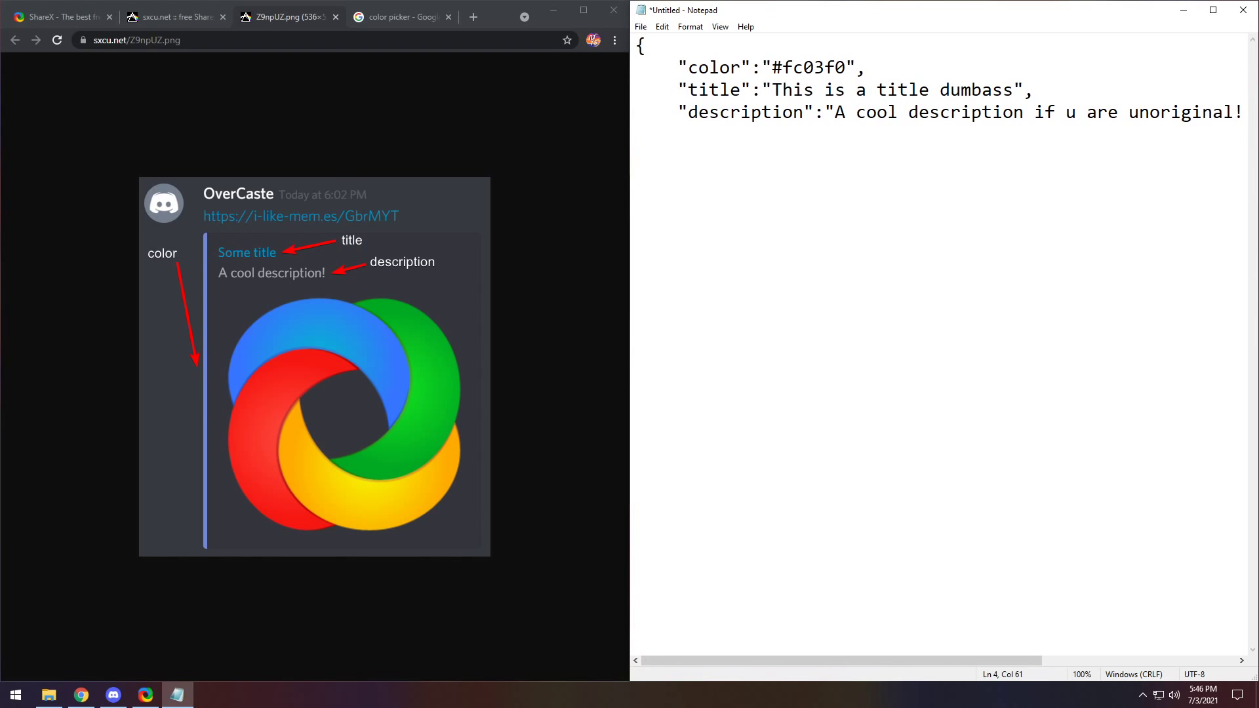
pyautogui.press('BackSpace')
pyautogui.press('BackSpace')
pyautogui.press('BackSpace')
pyautogui.press('BackSpace')
pyautogui.press('BackSpace')
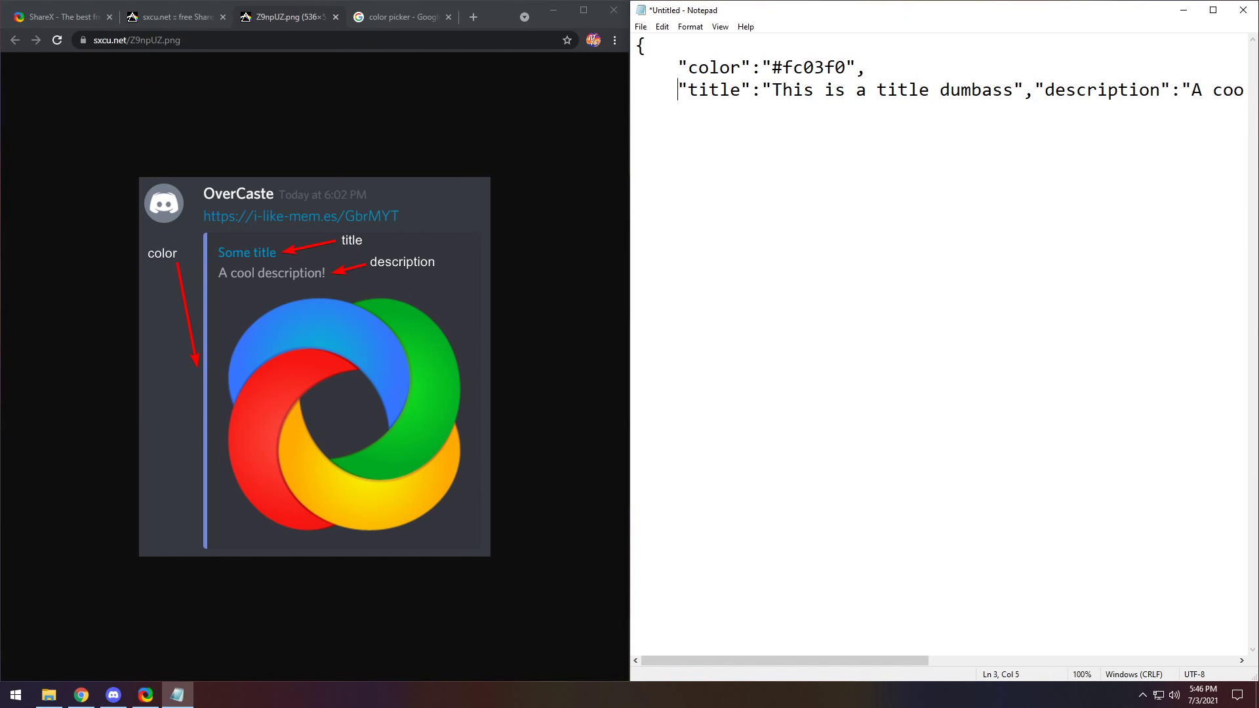
pyautogui.press('BackSpace')
pyautogui.press('BackSpace')
pyautogui.press('BackSpace')
pyautogui.press('BackSpace')
pyautogui.press('BackSpace')
pyautogui.click(677, 67)
pyautogui.press('BackSpace')
pyautogui.press('BackSpace')
pyautogui.press('BackSpace')
pyautogui.press('BackSpace')
pyautogui.press('BackSpace')
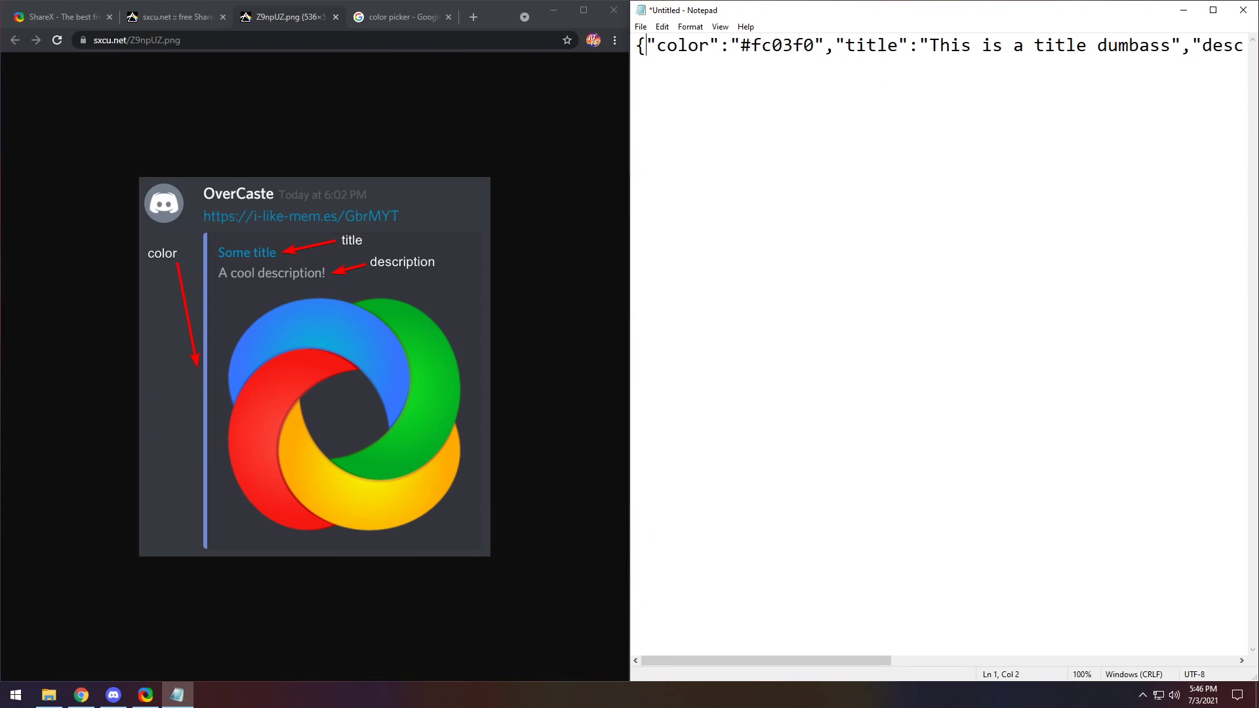
pyautogui.hotkey('ctrl', 'a')
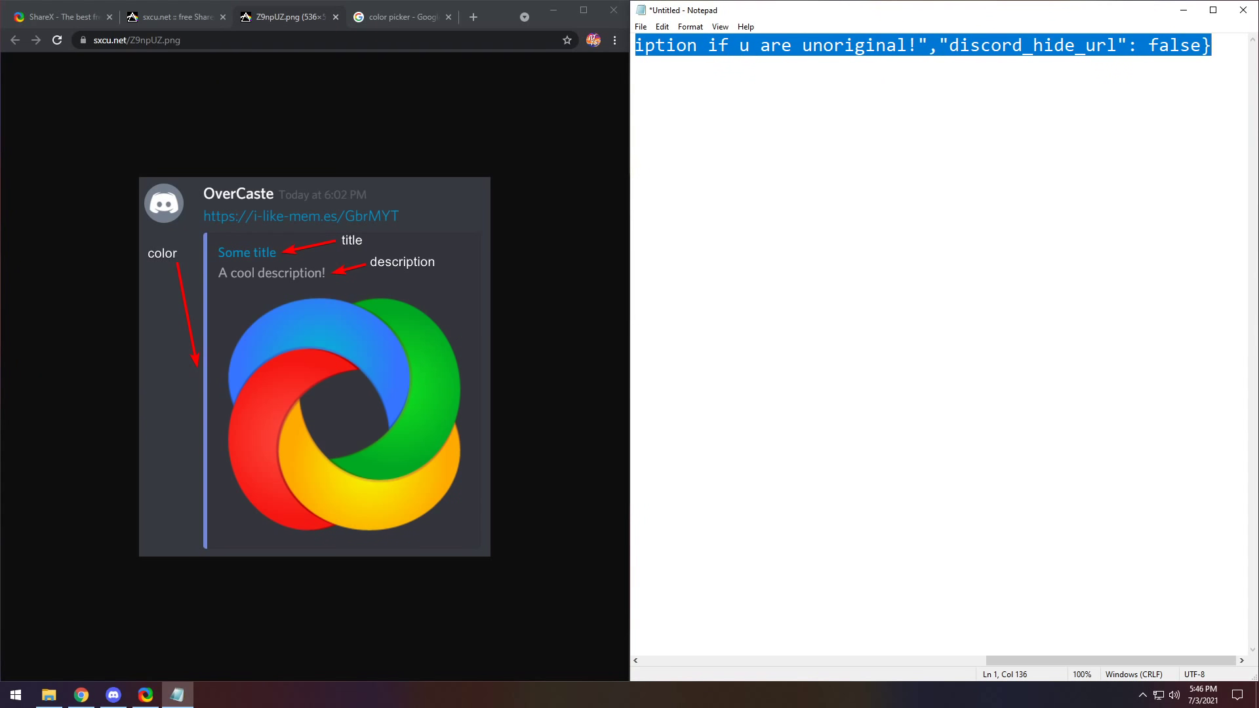
# Open ShareX's custom uploader settings beside the sxcu.net API documentation
pyautogui.click(146, 695)
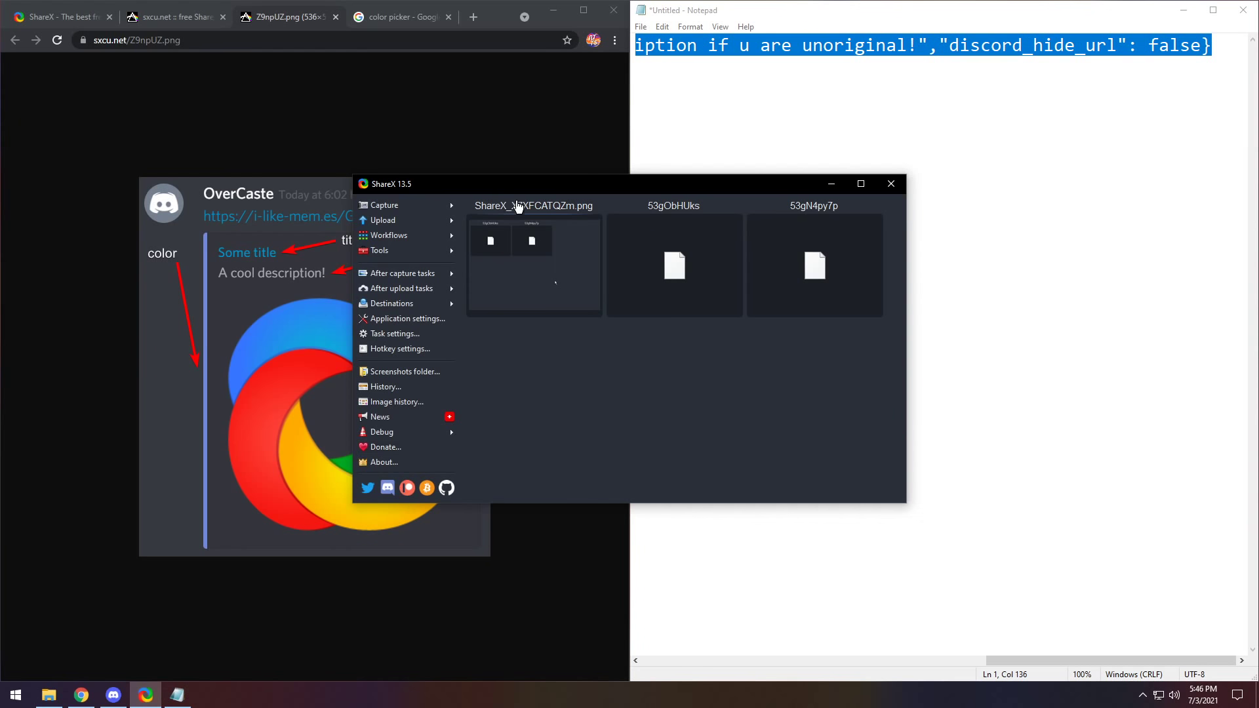
pyautogui.moveTo(487, 187); pyautogui.dragTo(527, 190)
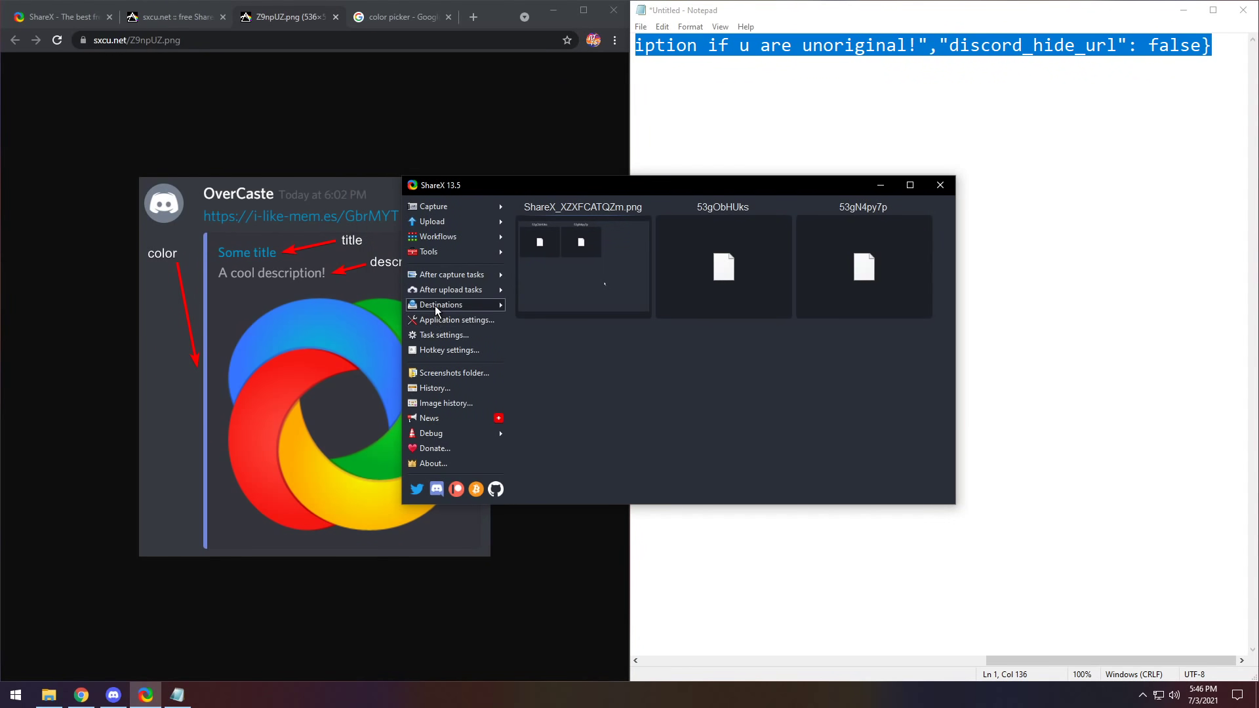
pyautogui.moveTo(435, 306)
pyautogui.click(566, 399)
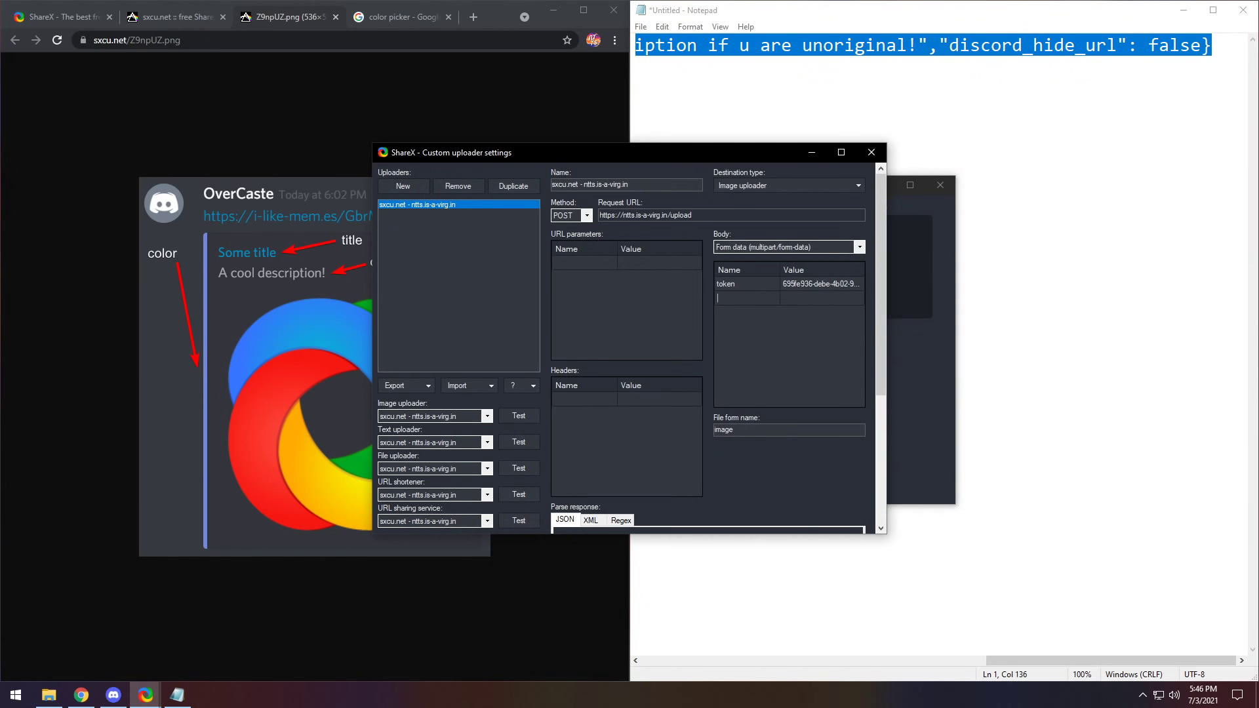
pyautogui.click(183, 15)
pyautogui.moveTo(714, 155); pyautogui.dragTo(872, 140)
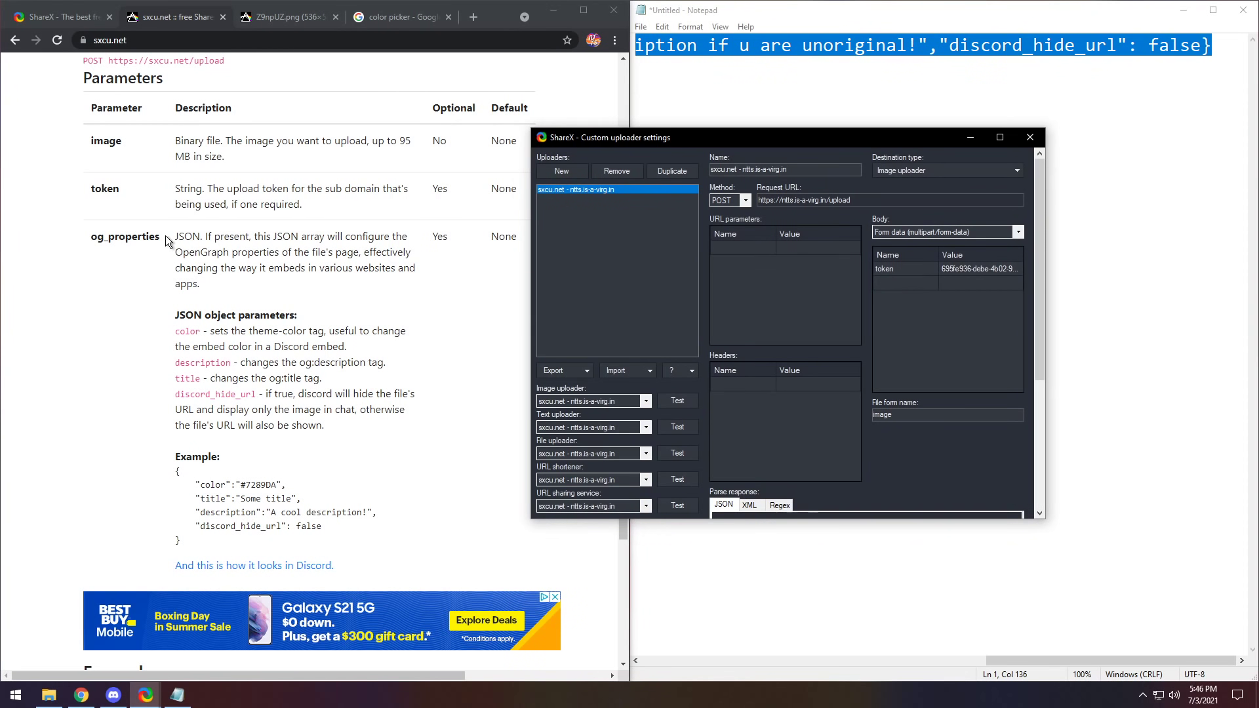
# Add an og_properties body parameter holding the pasted embed JSON and close the settings
pyautogui.write('og_properties')
pyautogui.click(962, 282)
pyautogui.hotkey('ctrl', 'v')
pyautogui.click(918, 371)
pyautogui.click(1030, 137)
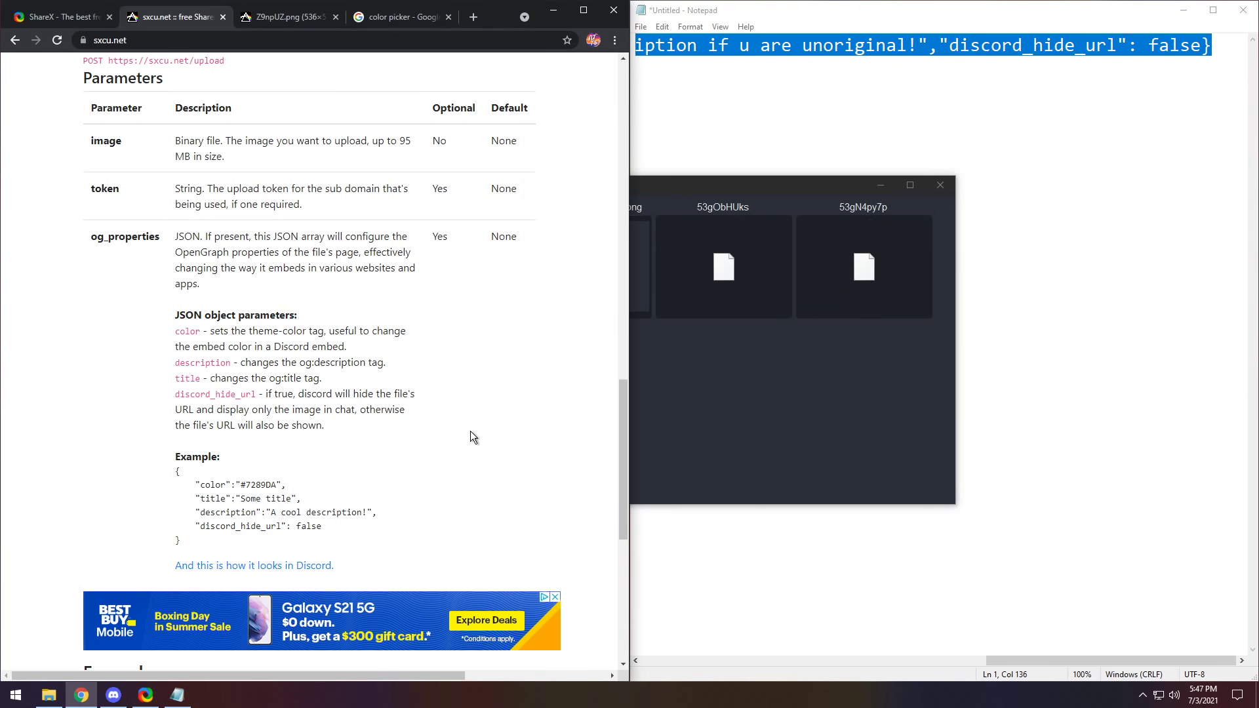
# Maximize Chrome on the sxcu.net page and capture a region around the JustAnswer ad
pyautogui.scroll(10, 383, 369)
pyautogui.scroll(3, 371, 372)
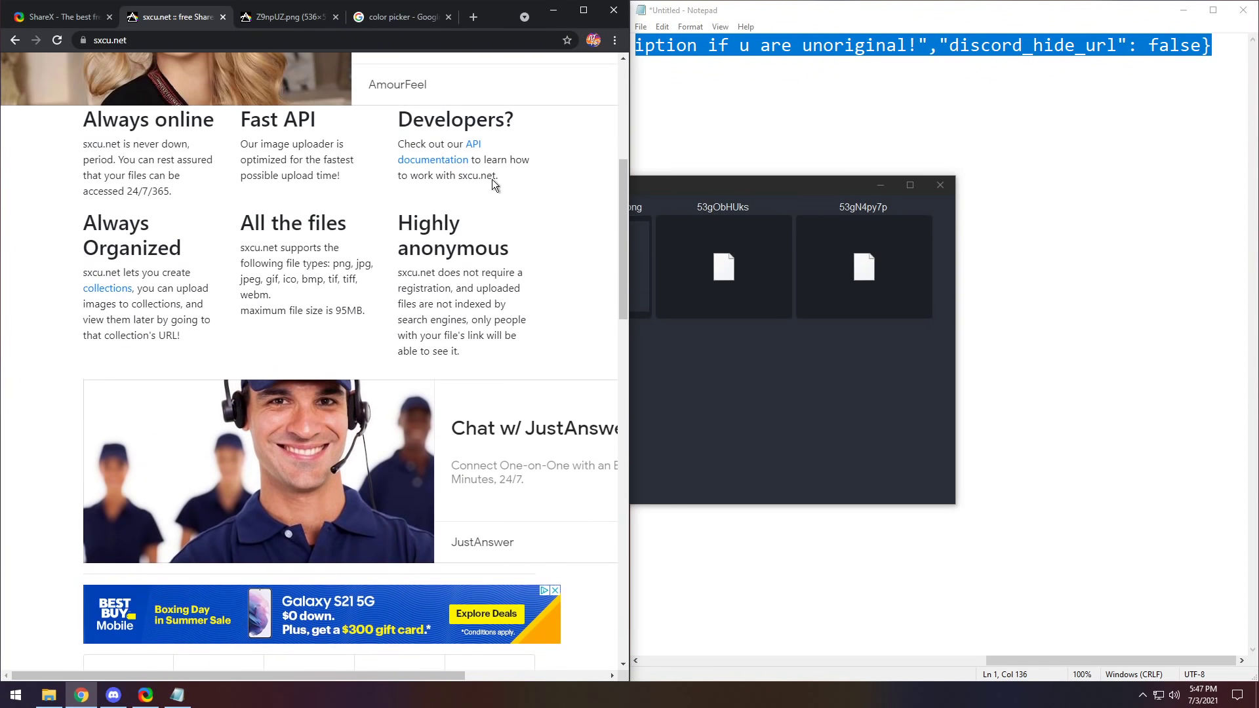
pyautogui.click(583, 10)
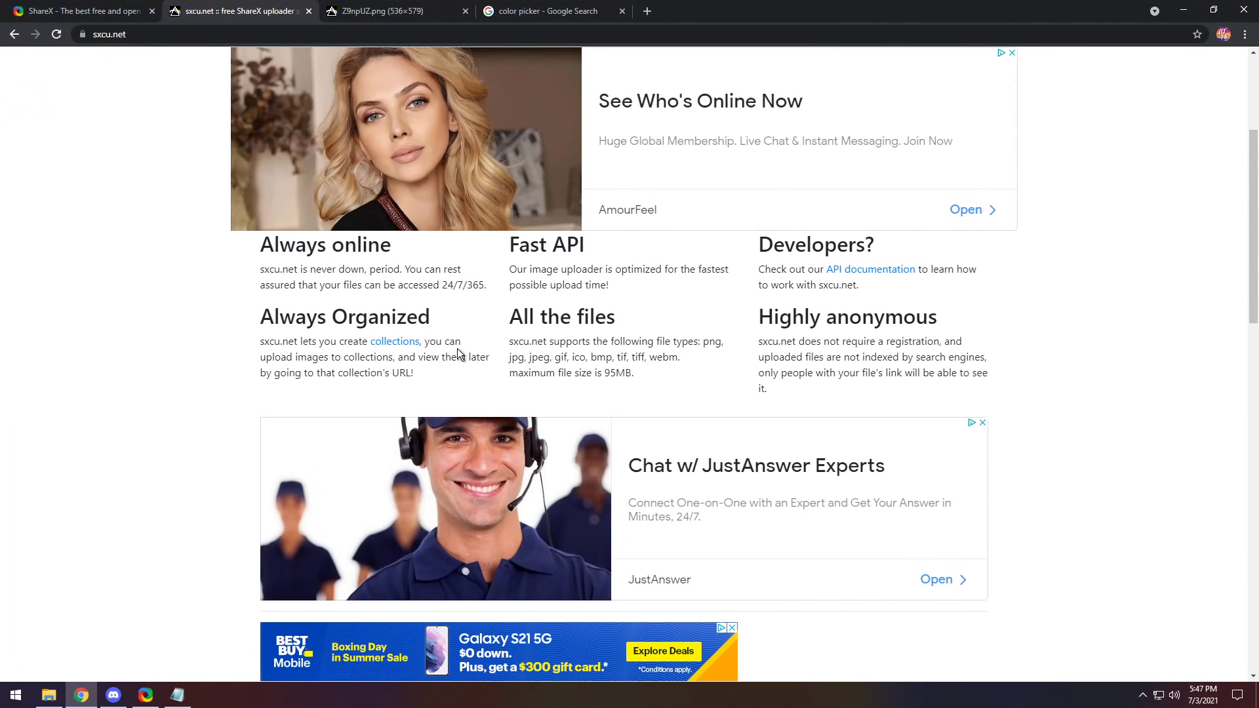
pyautogui.scroll(-1, 458, 349)
pyautogui.press('ctrl+Print')
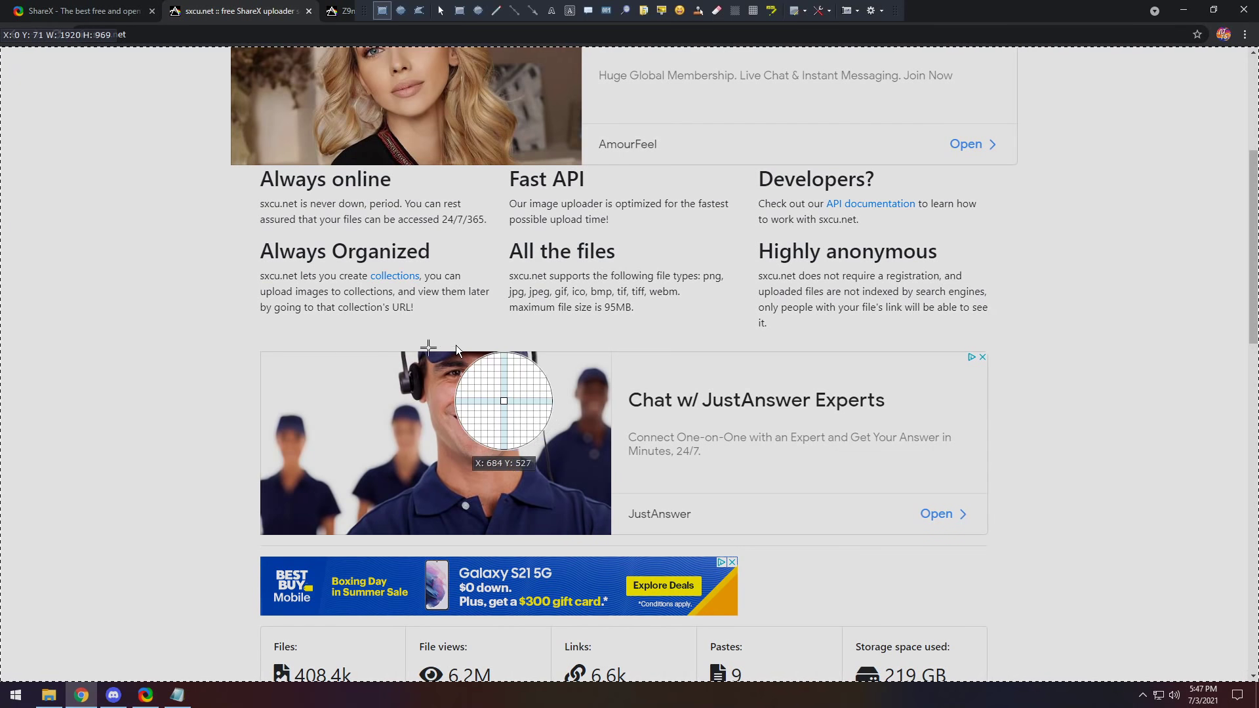
pyautogui.moveTo(243, 340); pyautogui.dragTo(1002, 546)
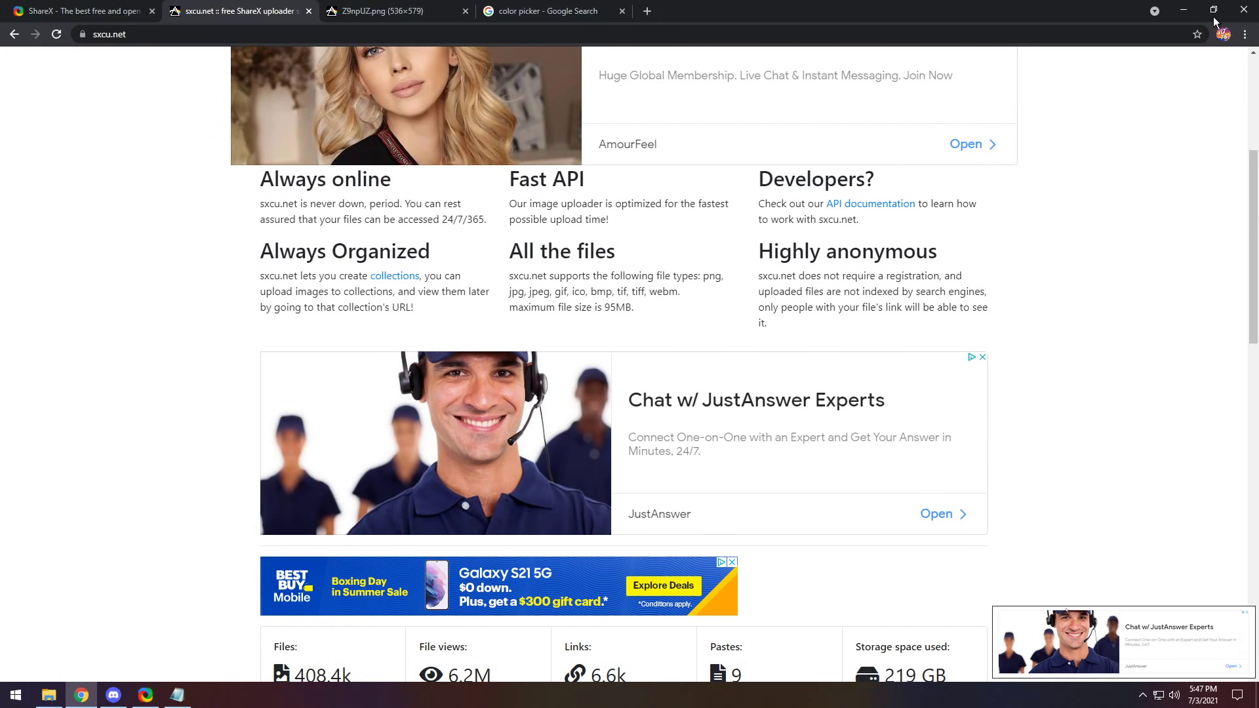
# Paste the new upload link into Discord's #general and send it
pyautogui.click(1190, 20)
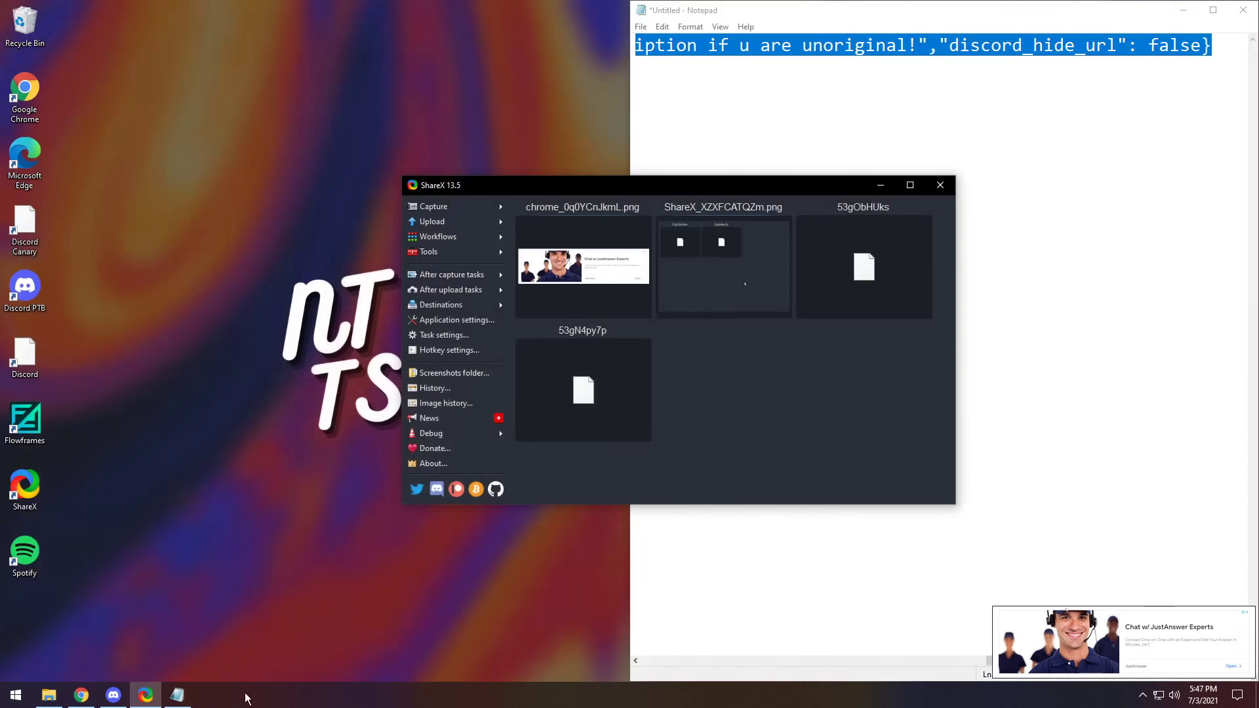
pyautogui.click(114, 696)
pyautogui.write('https://ntts.is-a-virg.in/53gSp9DYF')
pyautogui.press('Return')
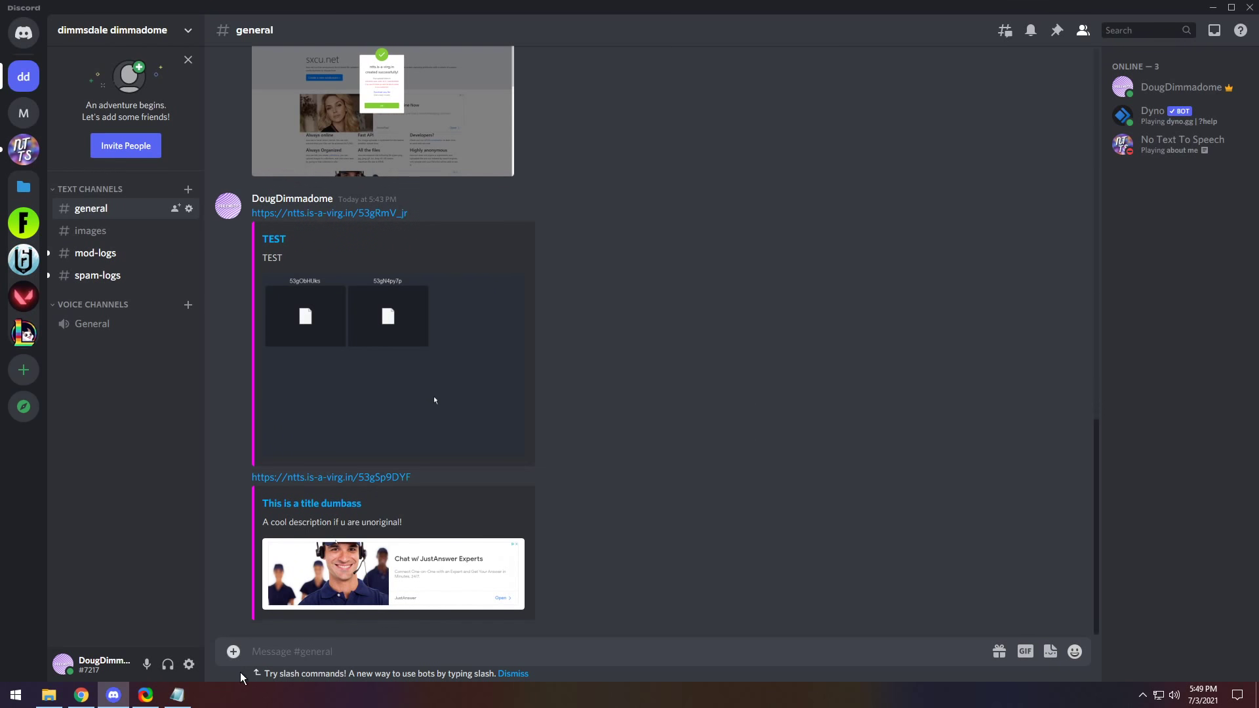
# In ShareX's after-capture tasks, turn off Upload image to host and turn on Copy image to clipboard
pyautogui.moveTo(144, 696)
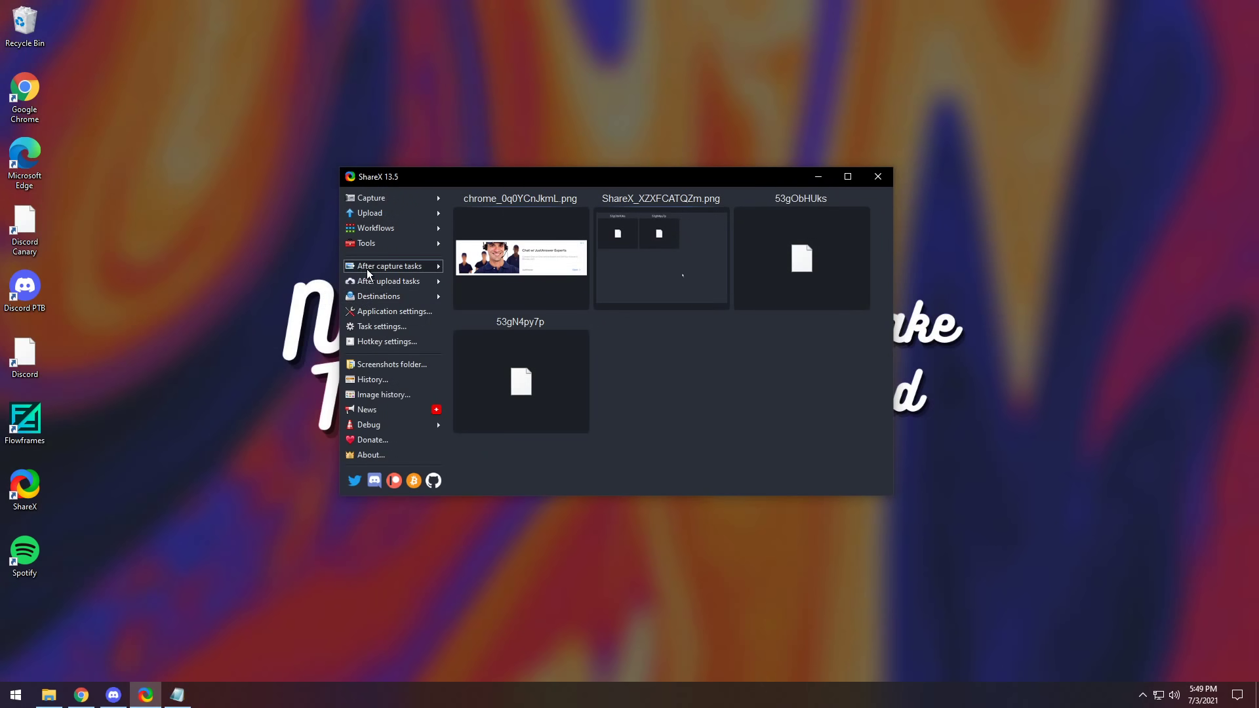
pyautogui.click(387, 267)
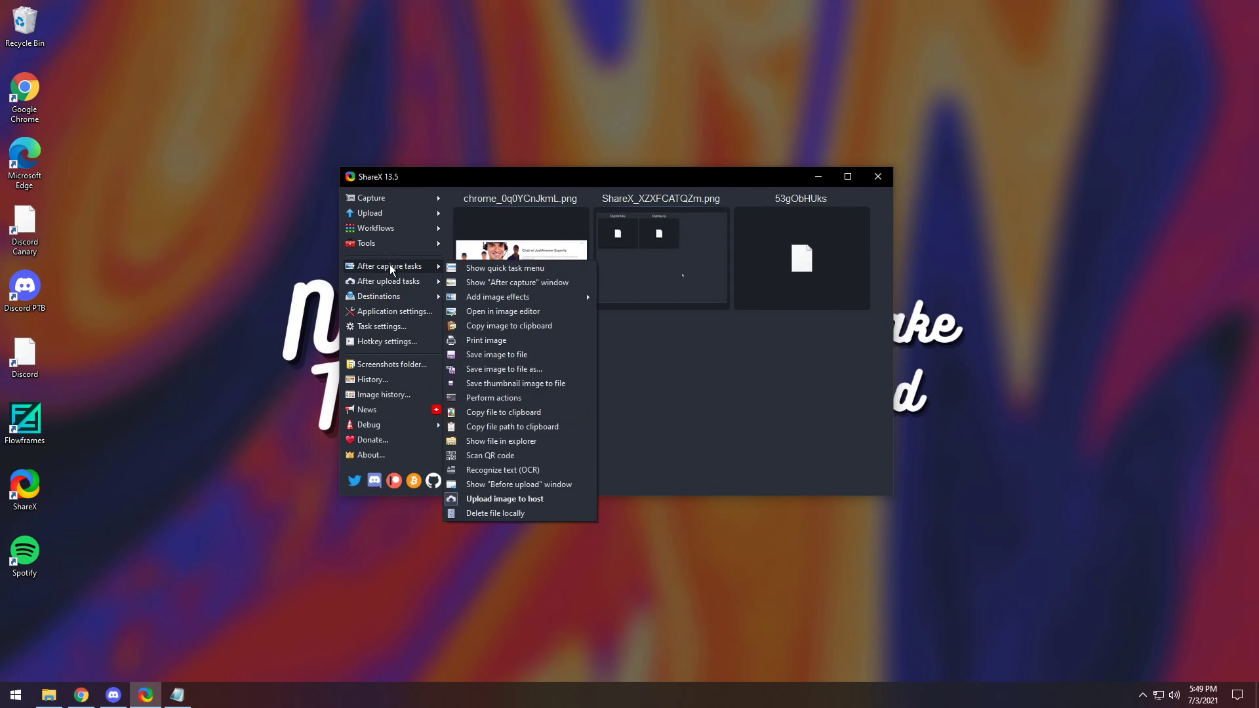
pyautogui.click(497, 500)
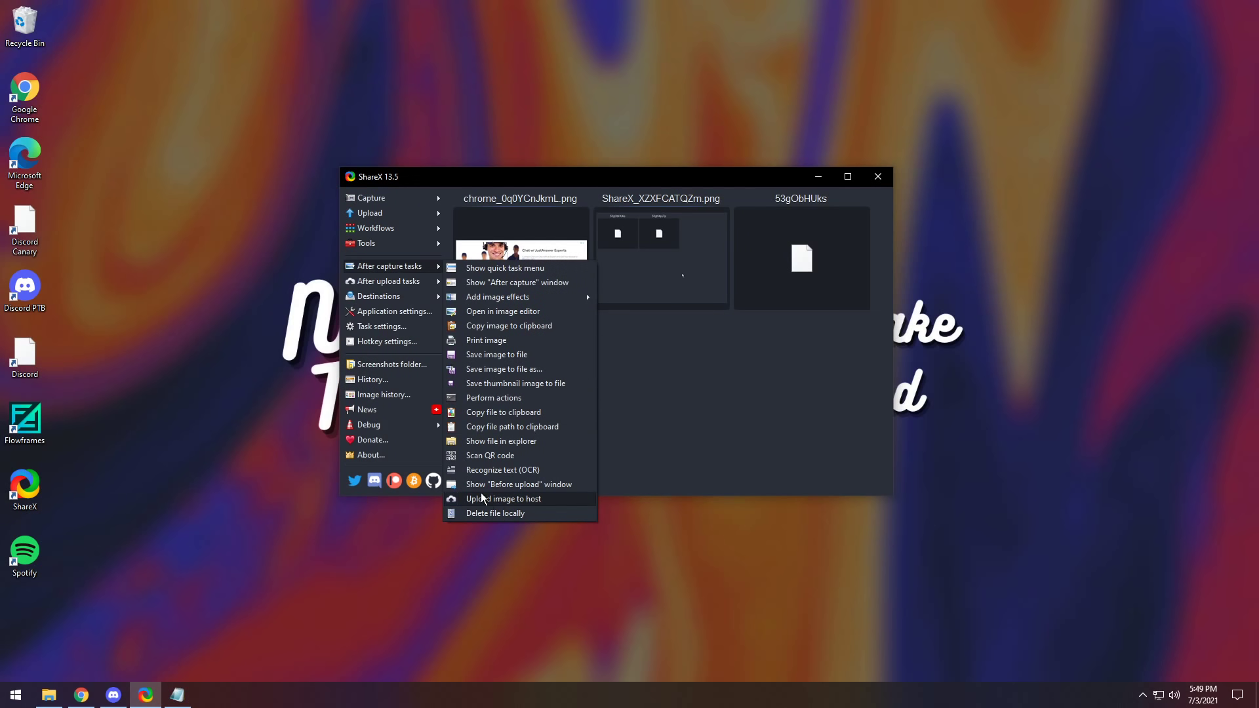
pyautogui.click(511, 325)
pyautogui.click(665, 345)
# Capture the whole screen and post the screenshot in Discord's #general
pyautogui.press('ctrl+Print')
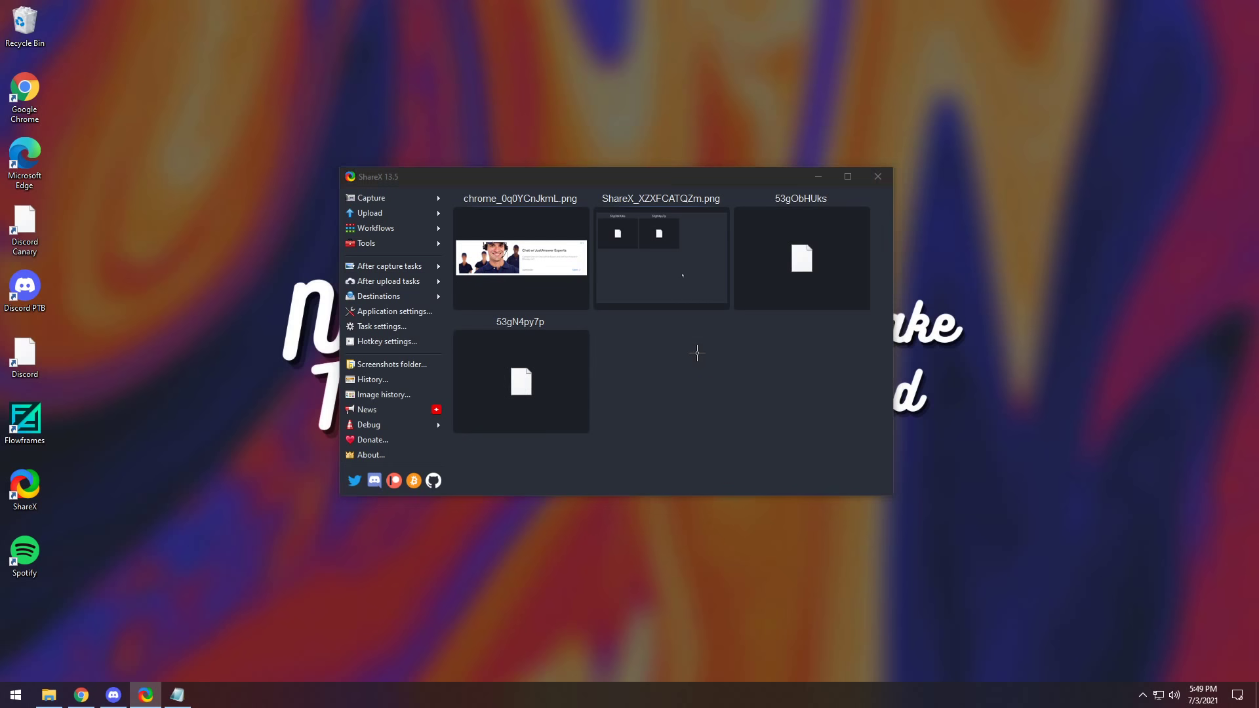
pyautogui.click(698, 353)
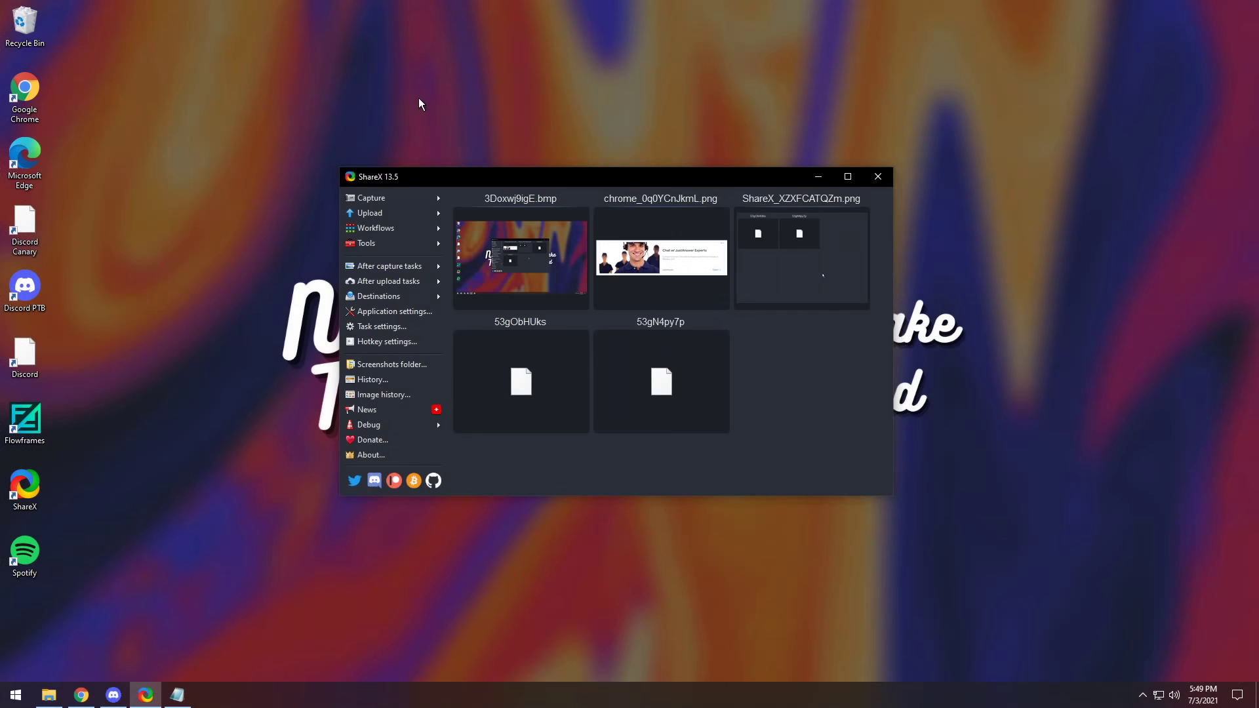
pyautogui.click(115, 694)
pyautogui.hotkey('ctrl', 'v')
pyautogui.press('Return')
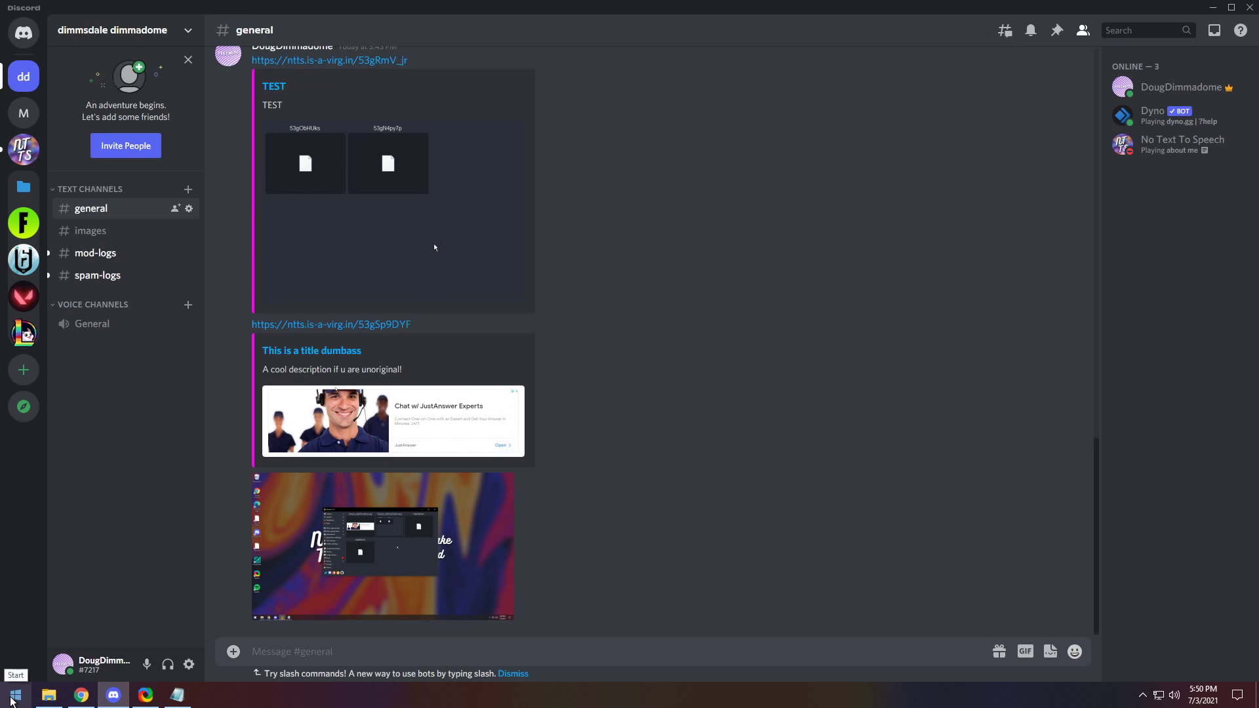
# Open Add or remove programs and filter the installed apps for 'share'
pyautogui.click(12, 698)
pyautogui.write('add')
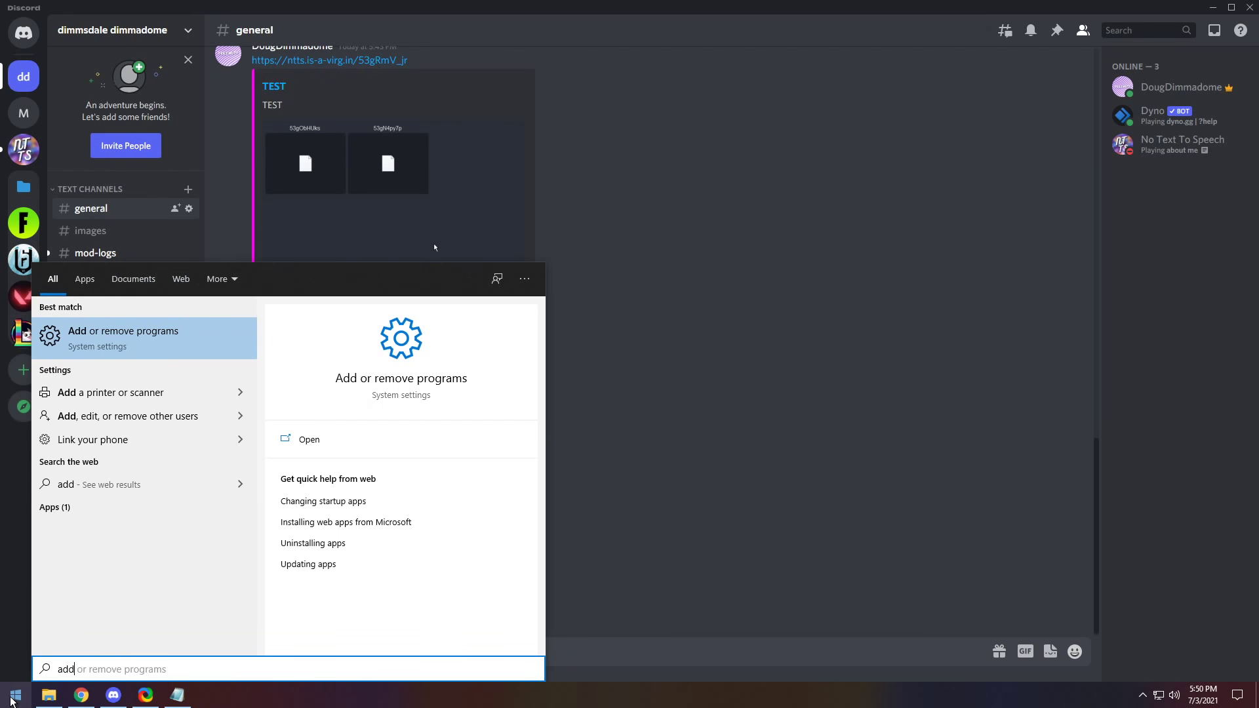
pyautogui.press('Return')
pyautogui.click(308, 292)
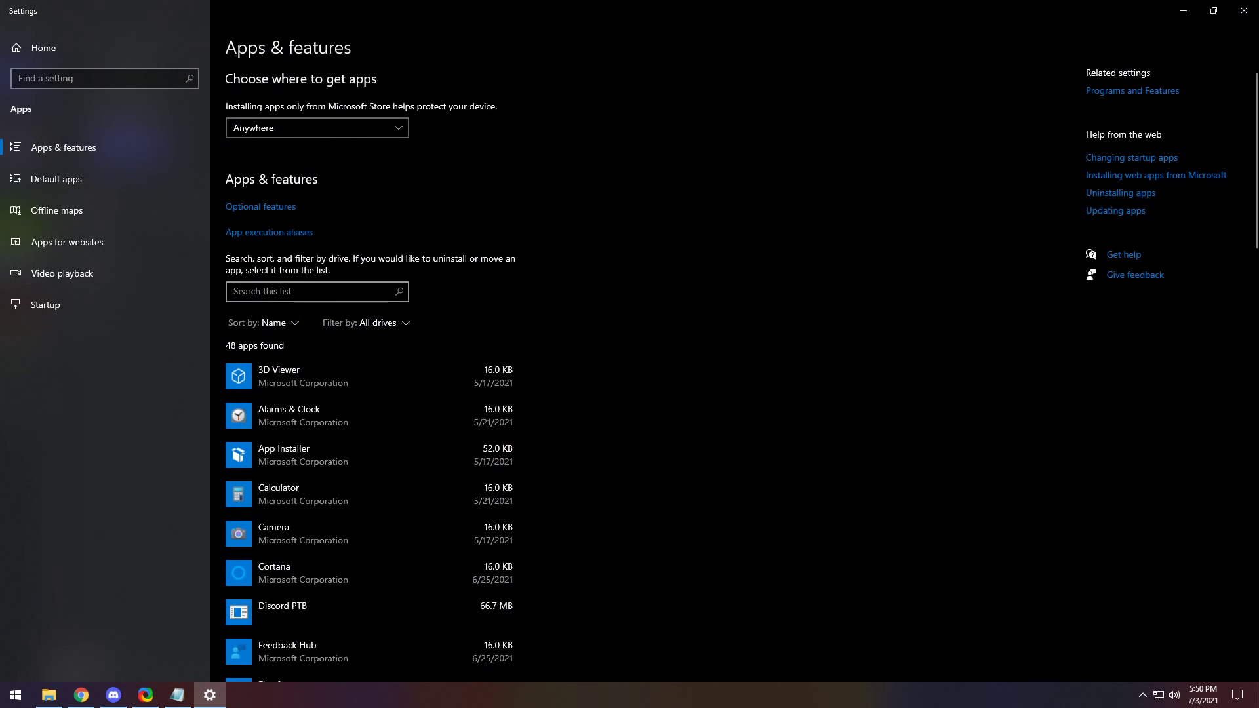
pyautogui.write('share')
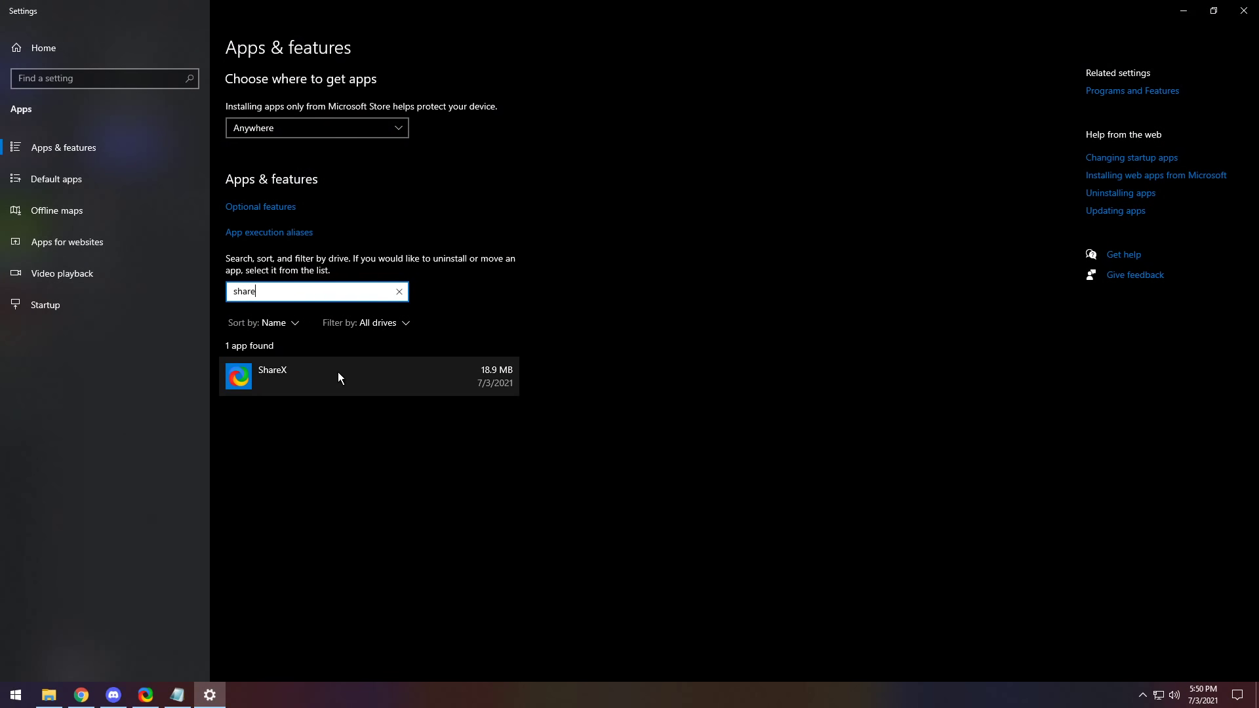
# Uninstall ShareX 13.5.0, confirming the prompts and closing the running app
pyautogui.click(337, 372)
pyautogui.click(486, 426)
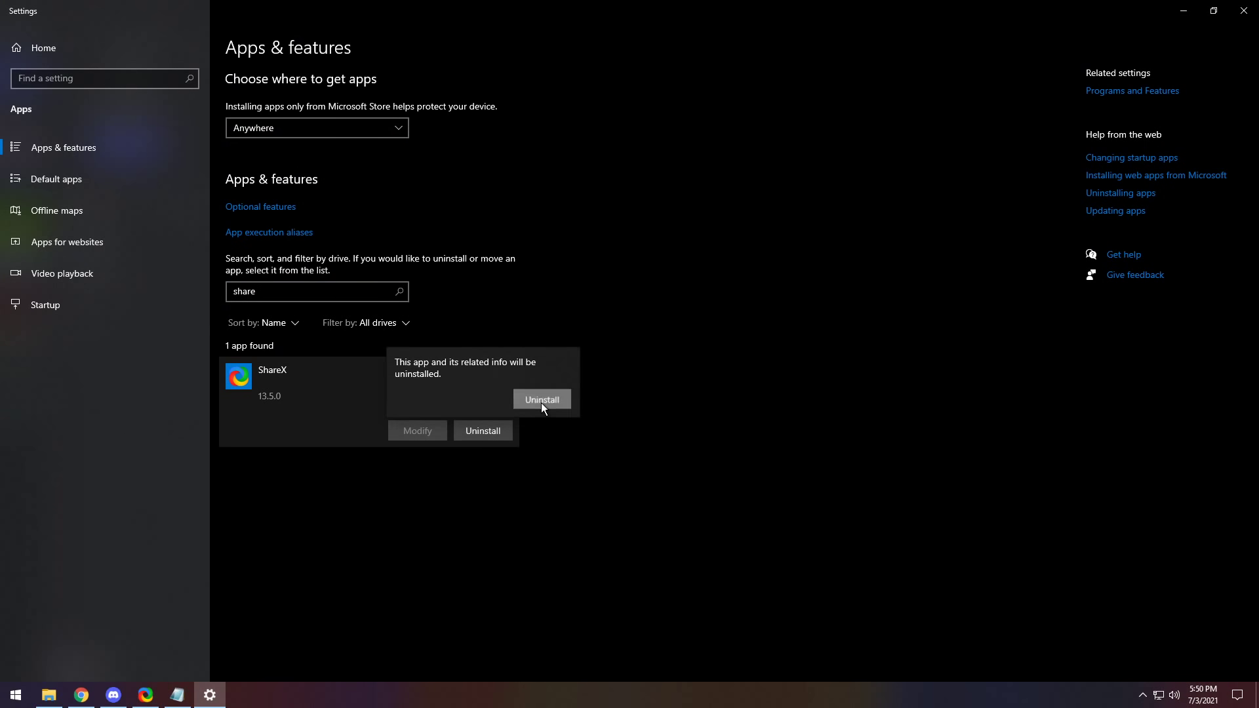
pyautogui.click(541, 403)
pyautogui.click(564, 442)
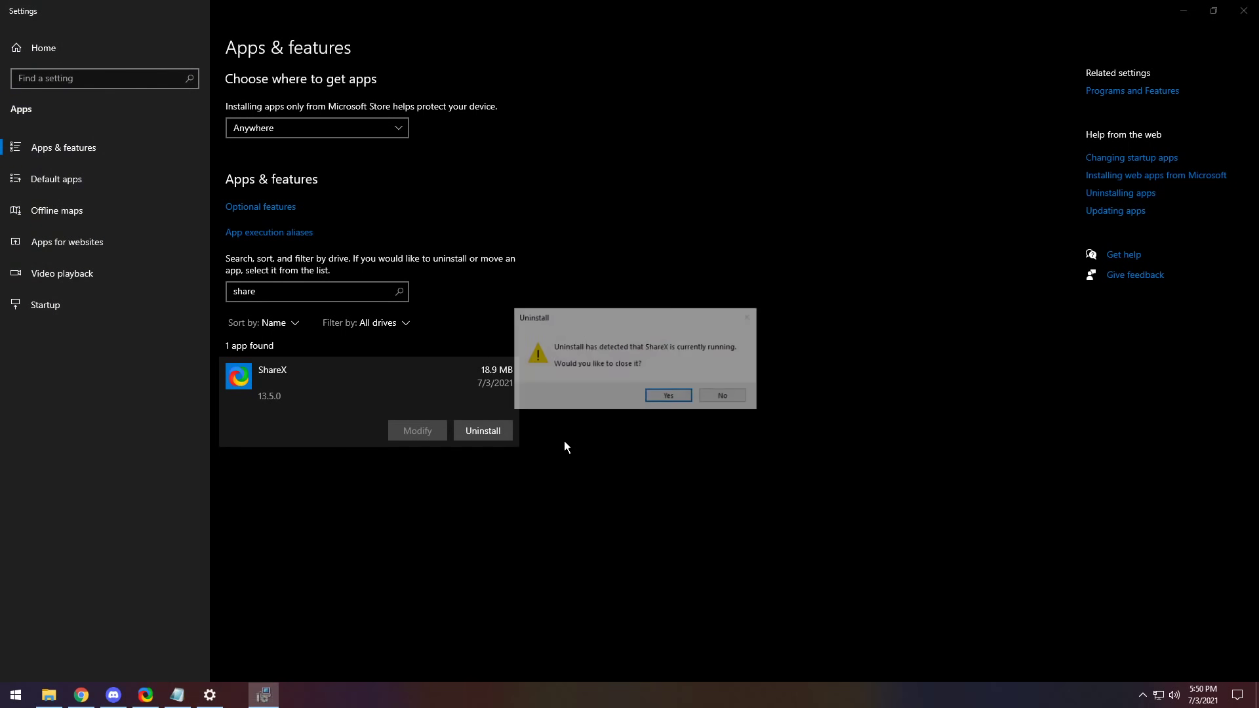
pyautogui.click(685, 397)
pyautogui.click(674, 396)
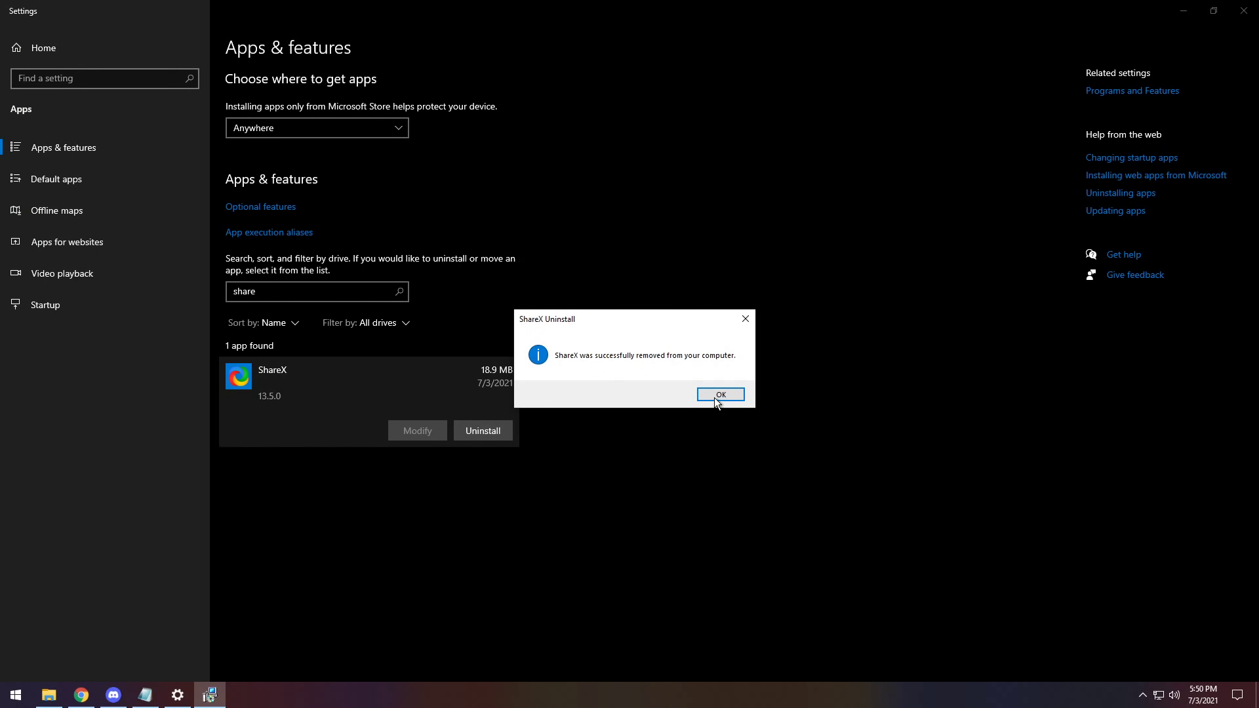
pyautogui.click(714, 398)
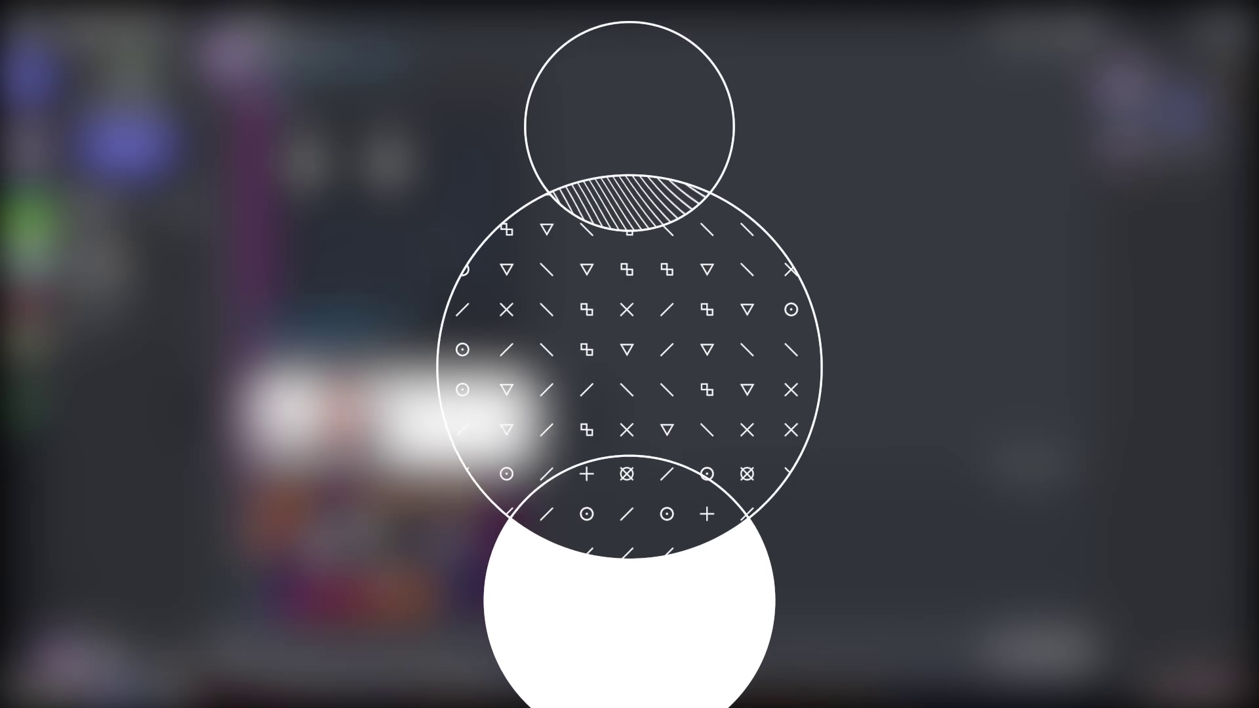